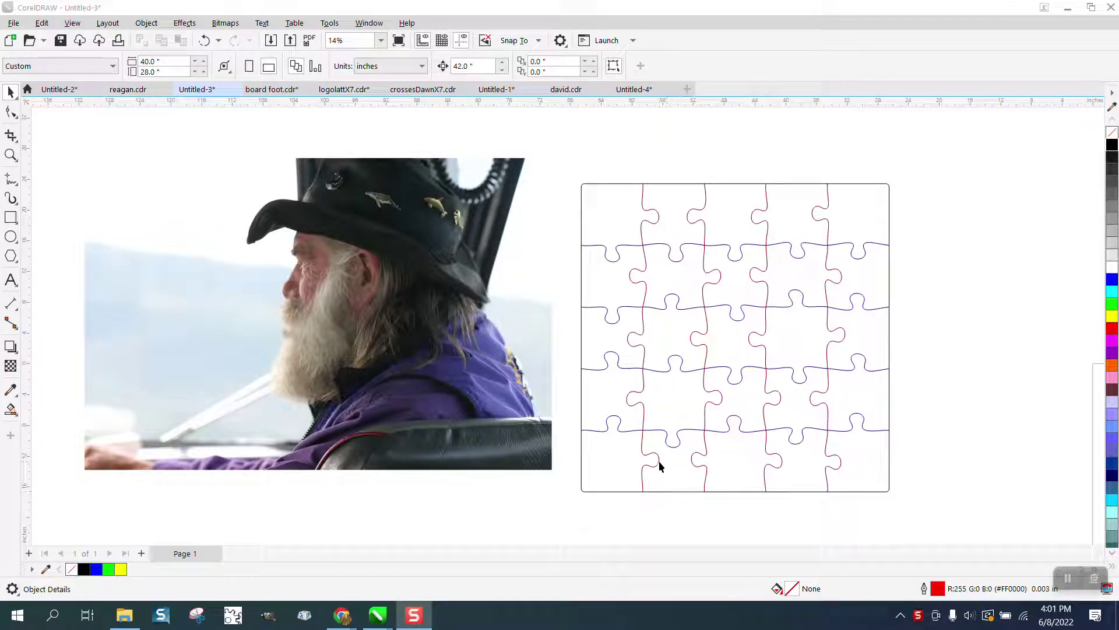
Drag the jigsaw cut lines beside the photo, then shift both up and left on the canvas.
{"action": "left_click", "coordinate": [643, 367]}
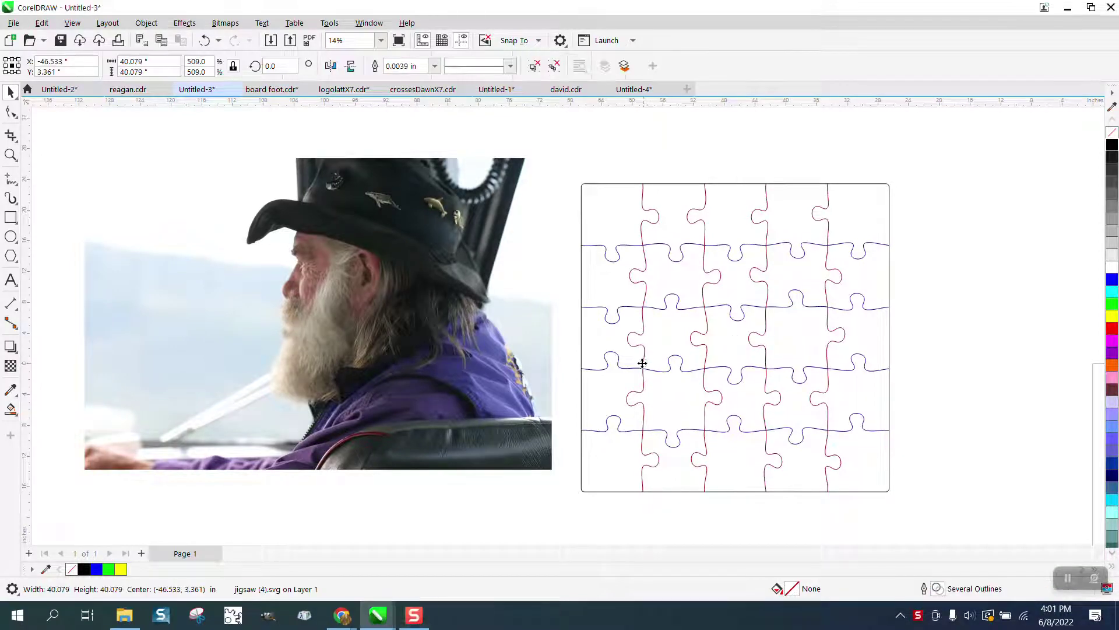
{"action": "left_click_drag", "start_coordinate": [643, 367], "coordinate": [668, 342]}
{"action": "scroll", "coordinate": [466, 499], "scroll_direction": "down", "scroll_amount": 2}
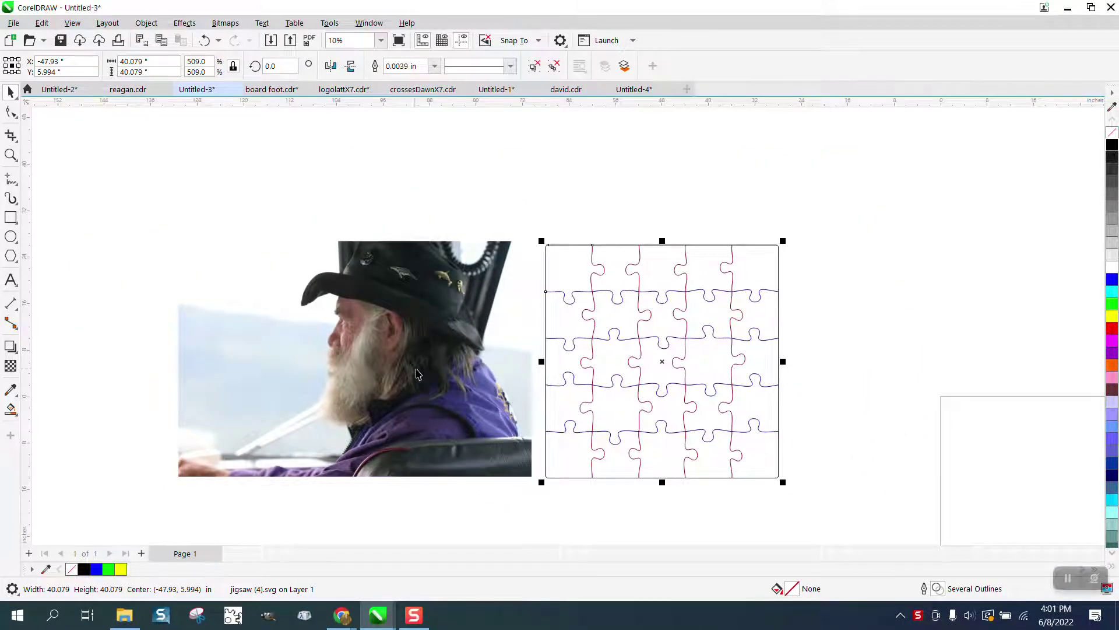
{"action": "scroll", "coordinate": [416, 346], "scroll_direction": "down", "scroll_amount": 1}
{"action": "left_click_drag", "start_coordinate": [417, 345], "coordinate": [293, 255]}
{"action": "left_click_drag", "start_coordinate": [589, 324], "coordinate": [481, 240]}
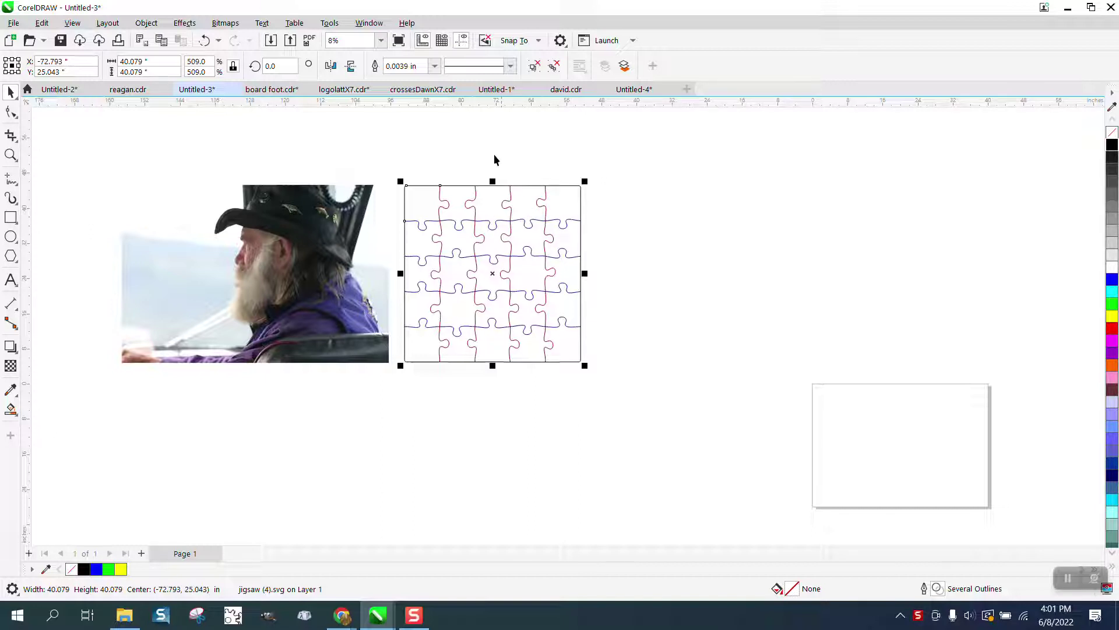
Fill the five top-row jigsaw pieces green with Smart Fill, nudging each fill right.
{"action": "left_click", "coordinate": [428, 175]}
{"action": "left_click_drag", "start_coordinate": [400, 170], "coordinate": [609, 387]}
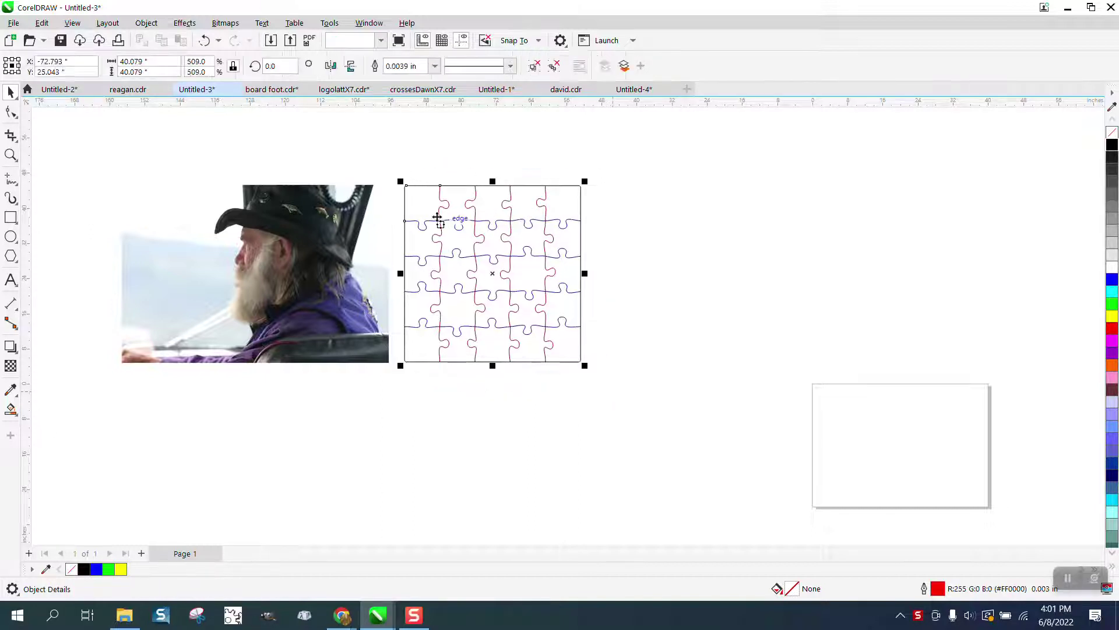
{"action": "left_click", "coordinate": [268, 123]}
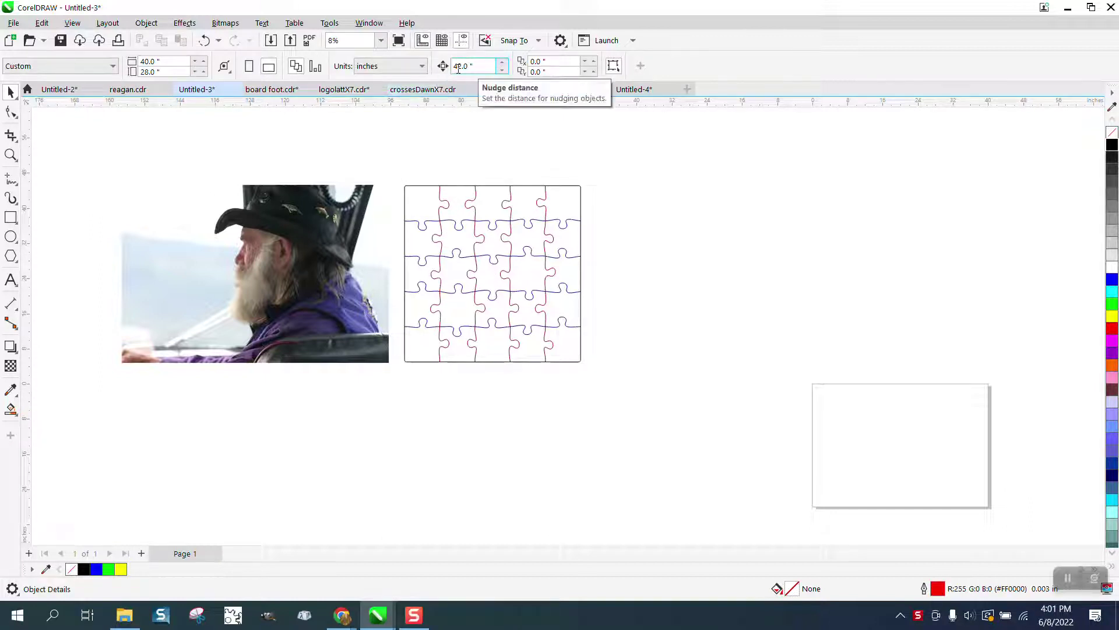
{"action": "left_click", "coordinate": [10, 409]}
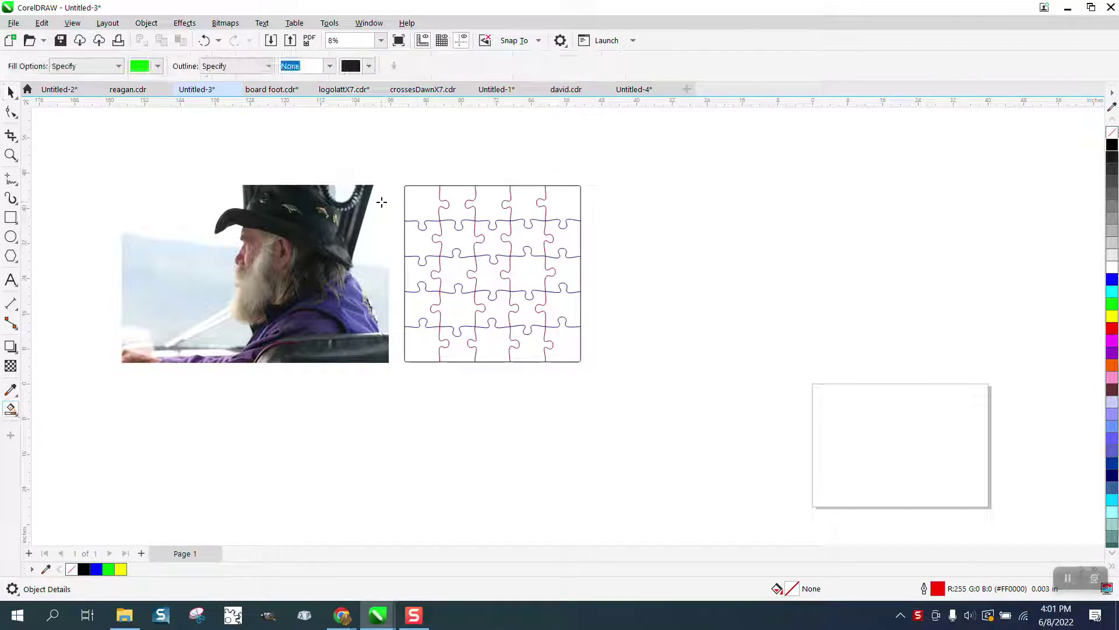
{"action": "left_click", "coordinate": [427, 199]}
{"action": "key", "text": "Right"}
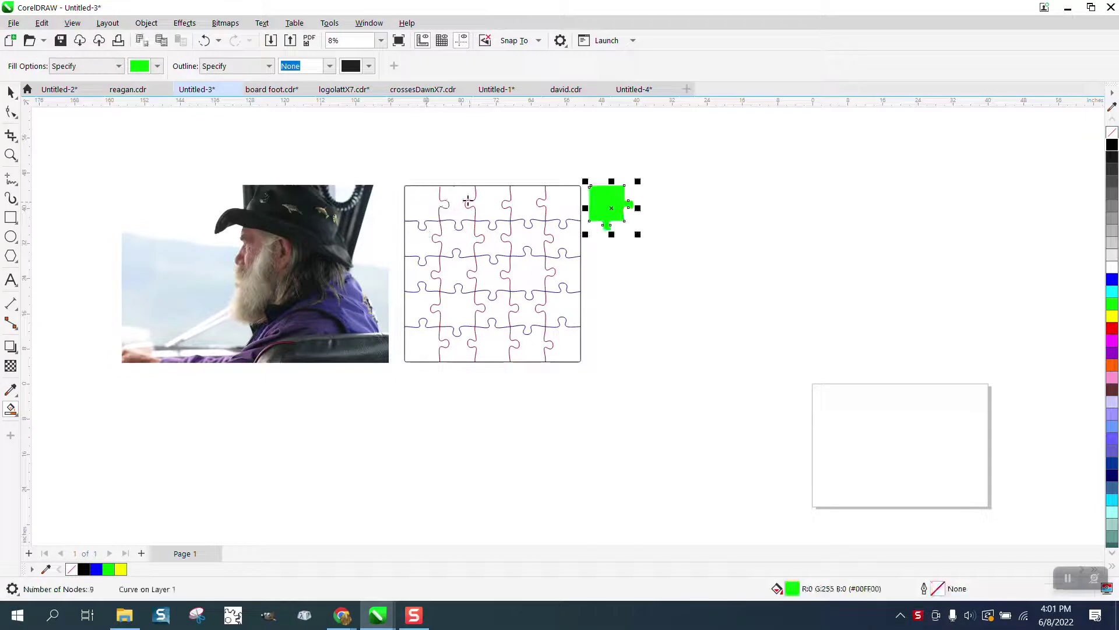
{"action": "left_click", "coordinate": [466, 200]}
{"action": "key", "text": "Right"}
{"action": "left_click", "coordinate": [497, 199]}
{"action": "key", "text": "Right"}
{"action": "left_click", "coordinate": [540, 198]}
{"action": "key", "text": "Right"}
{"action": "left_click", "coordinate": [563, 201]}
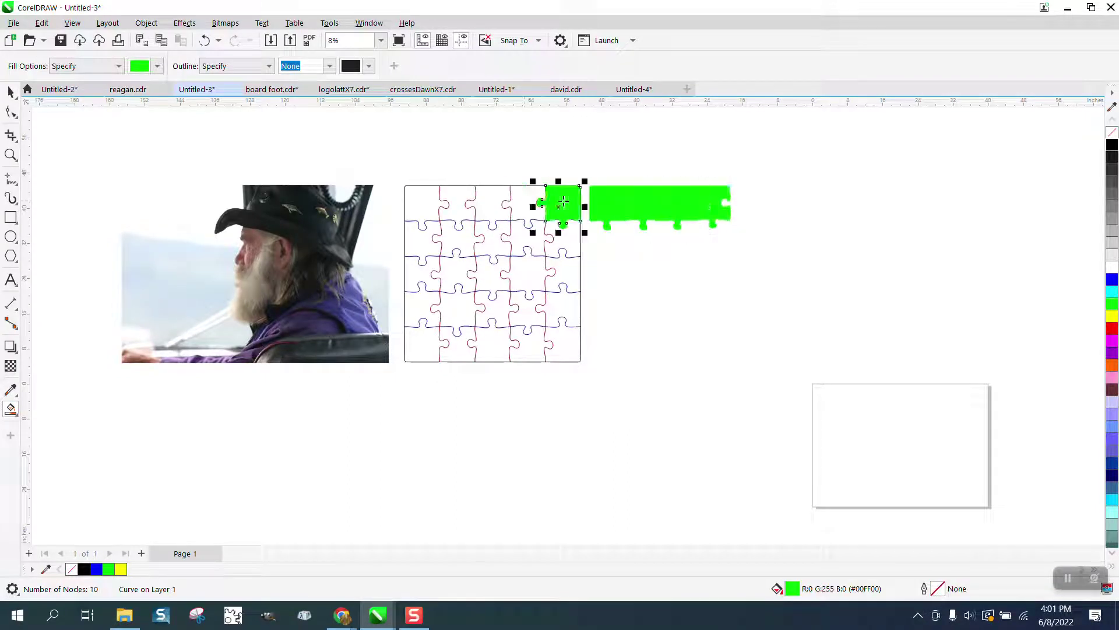
{"action": "key", "text": "Right"}
Fill the five second-row pieces green, nudging each fill right.
{"action": "left_click", "coordinate": [575, 242]}
{"action": "key", "text": "Right"}
{"action": "left_click", "coordinate": [527, 239]}
{"action": "key", "text": "Right"}
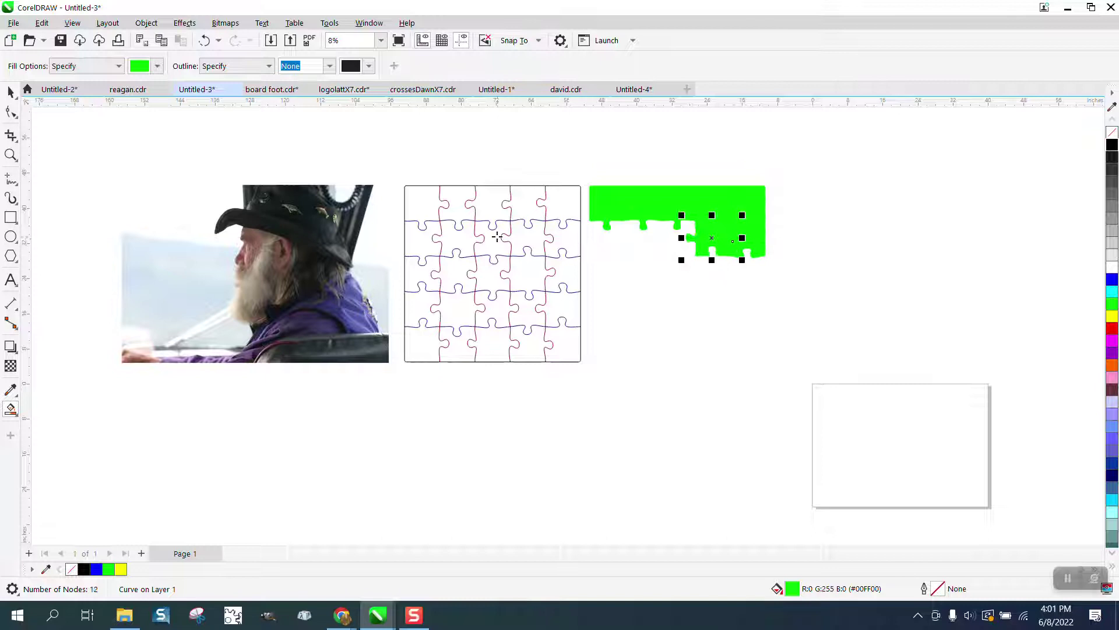
{"action": "left_click", "coordinate": [491, 236]}
{"action": "key", "text": "Right"}
{"action": "left_click", "coordinate": [459, 238]}
{"action": "key", "text": "Right"}
{"action": "left_click", "coordinate": [424, 237]}
{"action": "key", "text": "Right"}
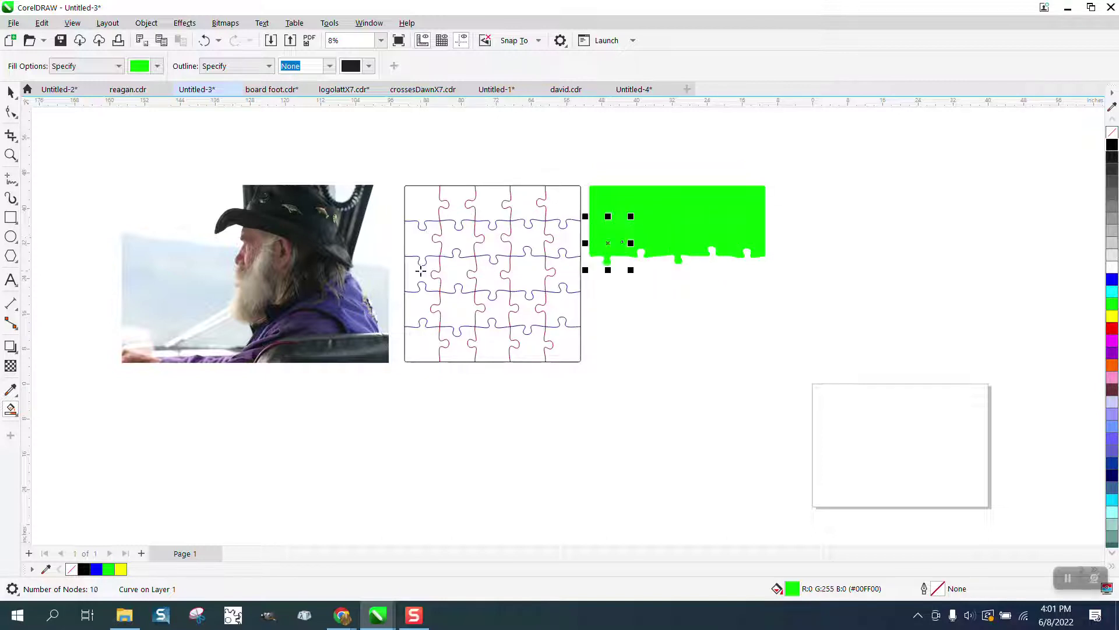
Fill the third-row and right-column pieces green, nudging each fill right.
{"action": "left_click", "coordinate": [446, 272]}
{"action": "key", "text": "Right"}
{"action": "left_click", "coordinate": [463, 272]}
{"action": "key", "text": "Right"}
{"action": "left_click", "coordinate": [496, 271]}
{"action": "key", "text": "Right"}
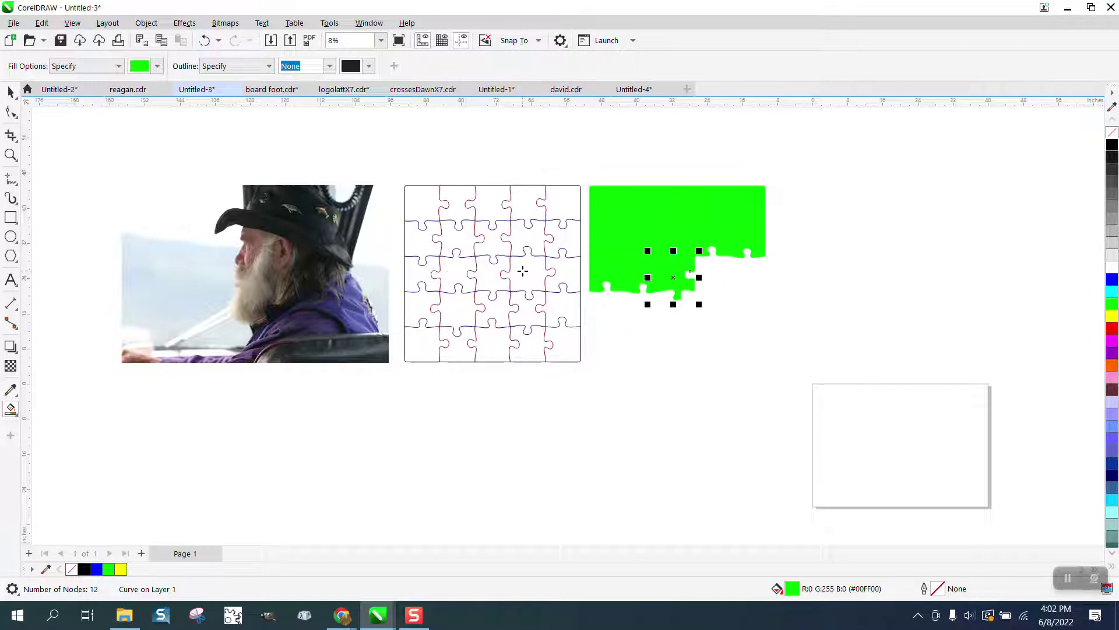
{"action": "left_click", "coordinate": [536, 271]}
{"action": "key", "text": "Right"}
{"action": "left_click", "coordinate": [558, 272]}
{"action": "key", "text": "Right"}
{"action": "left_click", "coordinate": [564, 309]}
{"action": "key", "text": "Right"}
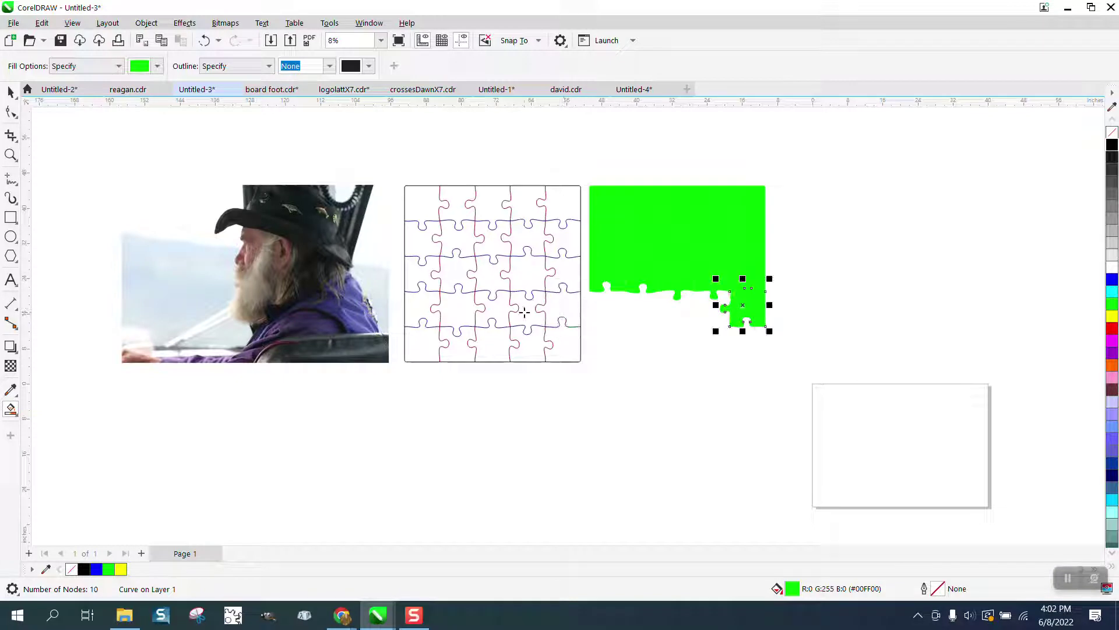
Fill the four fourth-row pieces green, nudging each fill right.
{"action": "left_click", "coordinate": [524, 312]}
{"action": "key", "text": "Right"}
{"action": "left_click", "coordinate": [497, 309]}
{"action": "key", "text": "Right"}
{"action": "left_click", "coordinate": [459, 309]}
{"action": "key", "text": "Right"}
{"action": "left_click", "coordinate": [422, 309]}
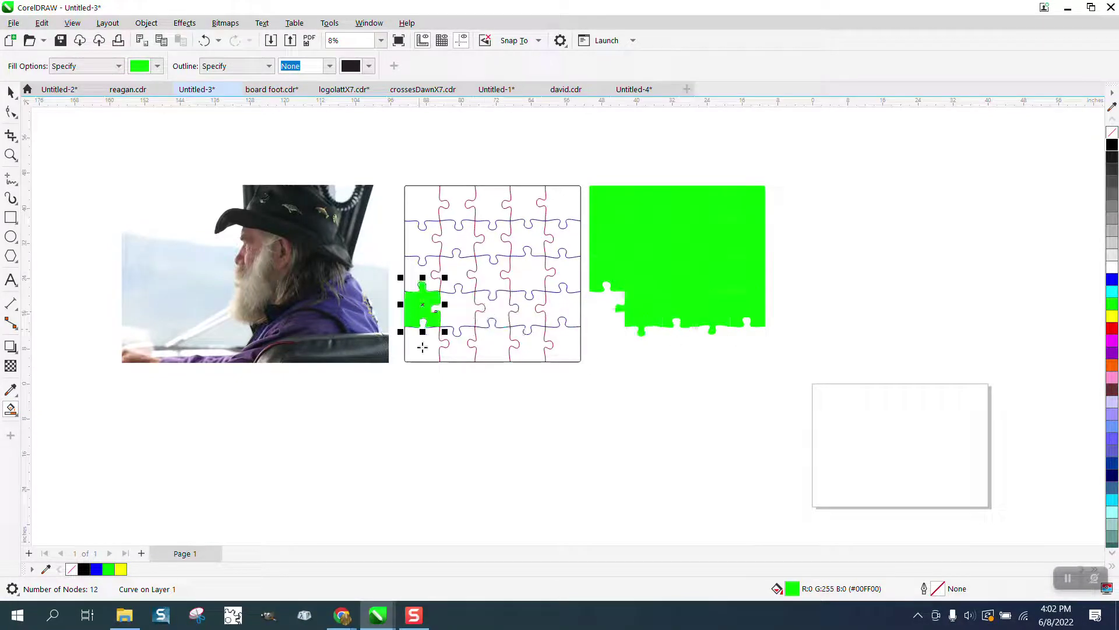
{"action": "key", "text": "Right"}
Fill the five bottom-row pieces green and nudge them right, completing the green square.
{"action": "left_click", "coordinate": [422, 348]}
{"action": "key", "text": "Right"}
{"action": "left_click", "coordinate": [458, 344]}
{"action": "key", "text": "Right"}
{"action": "left_click", "coordinate": [496, 342]}
{"action": "key", "text": "Right"}
{"action": "left_click", "coordinate": [530, 341]}
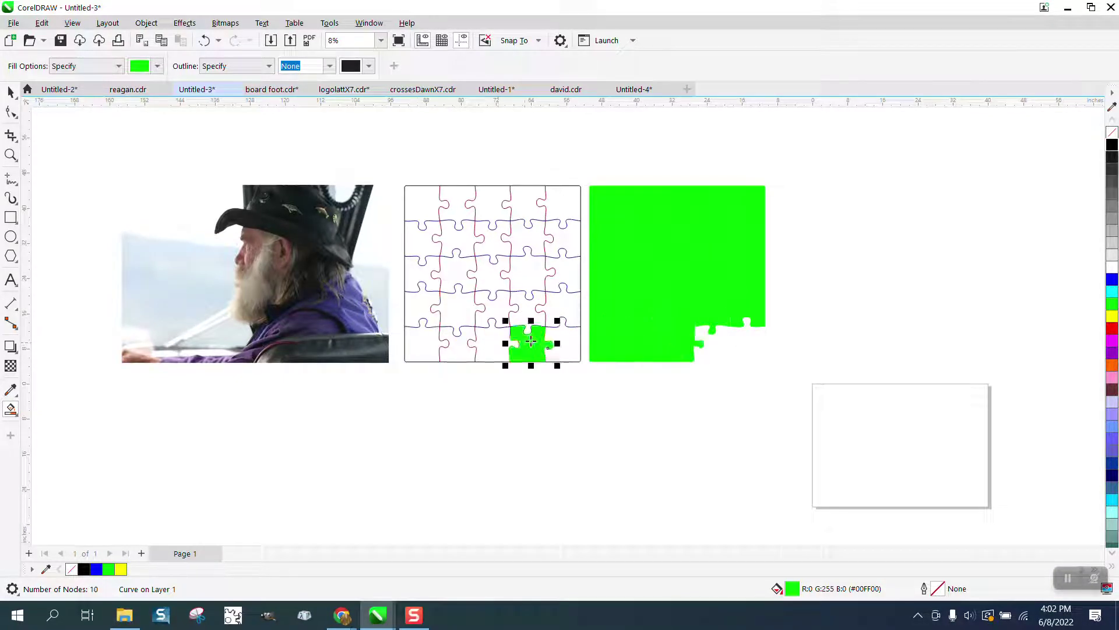
{"action": "key", "text": "Right"}
{"action": "left_click", "coordinate": [563, 343]}
{"action": "key", "text": "Right"}
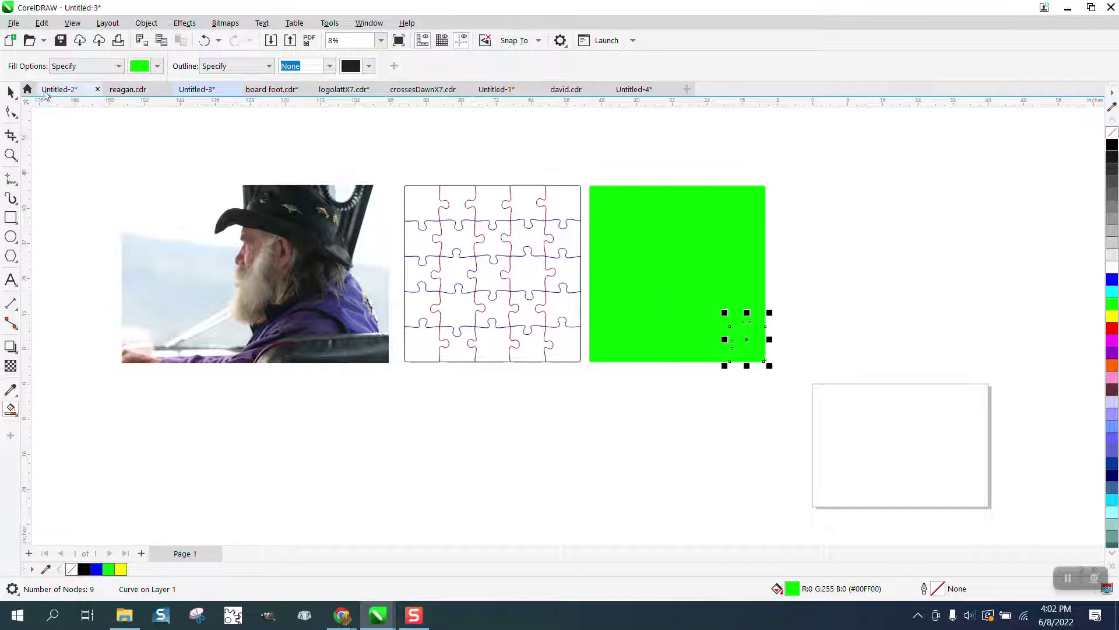
{"action": "left_click", "coordinate": [11, 93]}
Remove the green fill, give the 25 pieces black outlines, and move them below the photo.
{"action": "left_click_drag", "start_coordinate": [577, 168], "coordinate": [802, 397]}
{"action": "left_click", "coordinate": [1112, 133]}
{"action": "right_click", "coordinate": [1112, 145]}
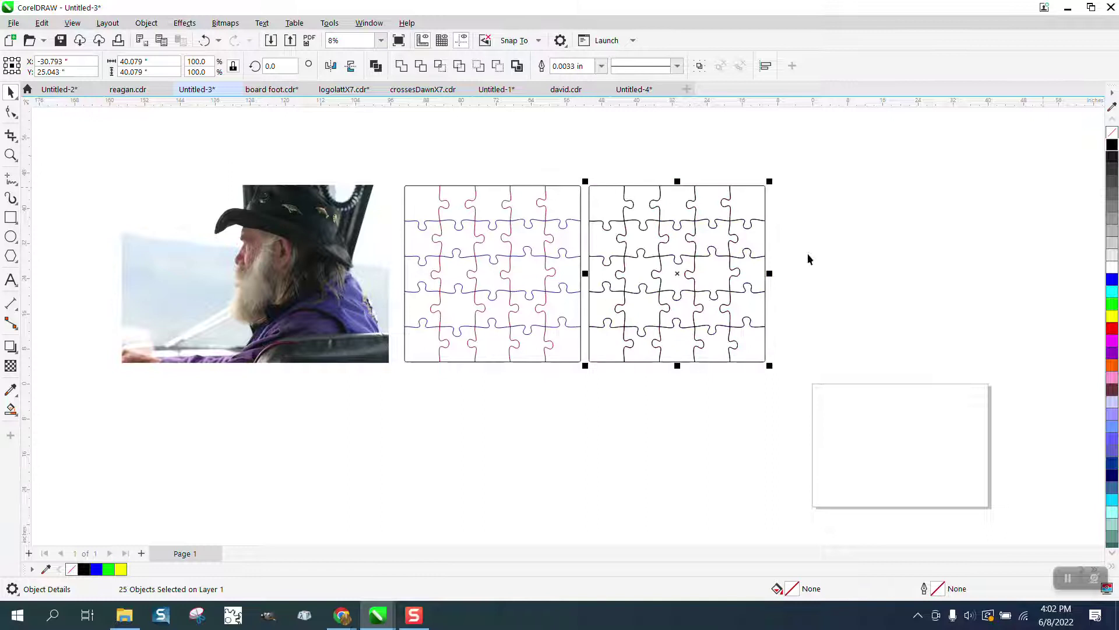
{"action": "left_click_drag", "start_coordinate": [665, 307], "coordinate": [303, 484]}
{"action": "left_click", "coordinate": [460, 436]}
{"action": "left_click_drag", "start_coordinate": [393, 392], "coordinate": [469, 393]}
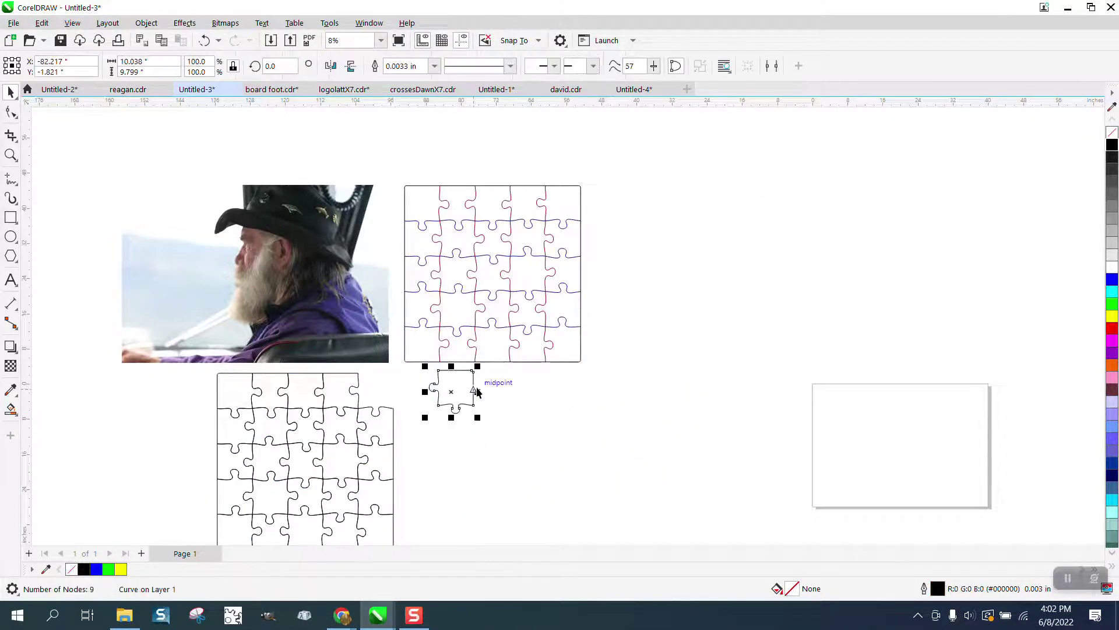
{"action": "left_click", "coordinate": [204, 40]}
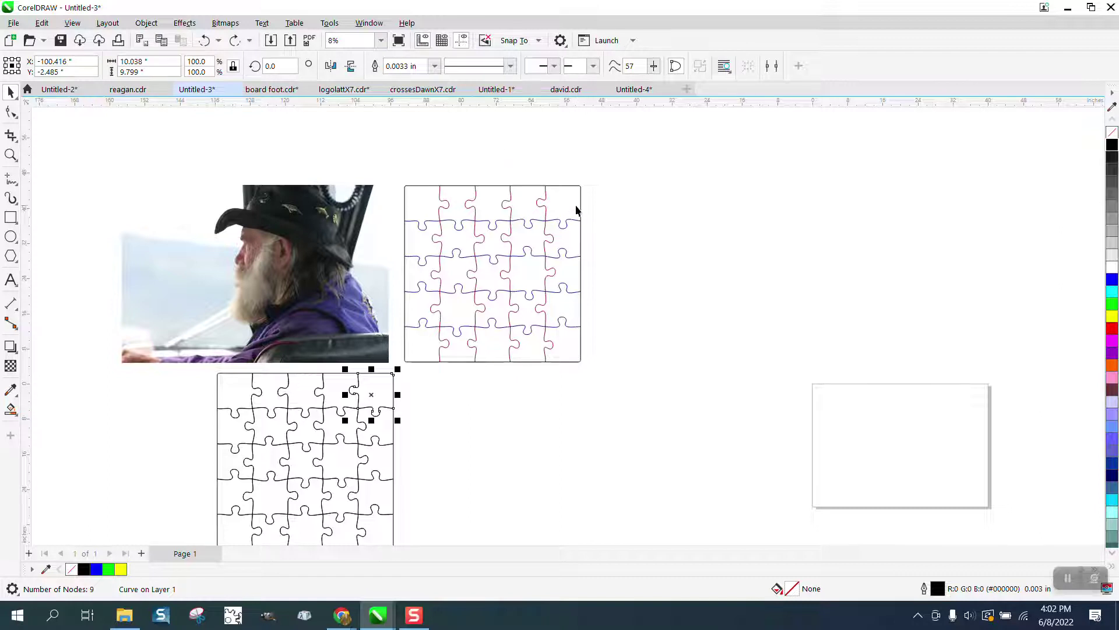
Shift the red cut-line square right, ungroup it, and pull its vertical lines out.
{"action": "left_click_drag", "start_coordinate": [575, 208], "coordinate": [618, 209]}
{"action": "left_click", "coordinate": [147, 22]}
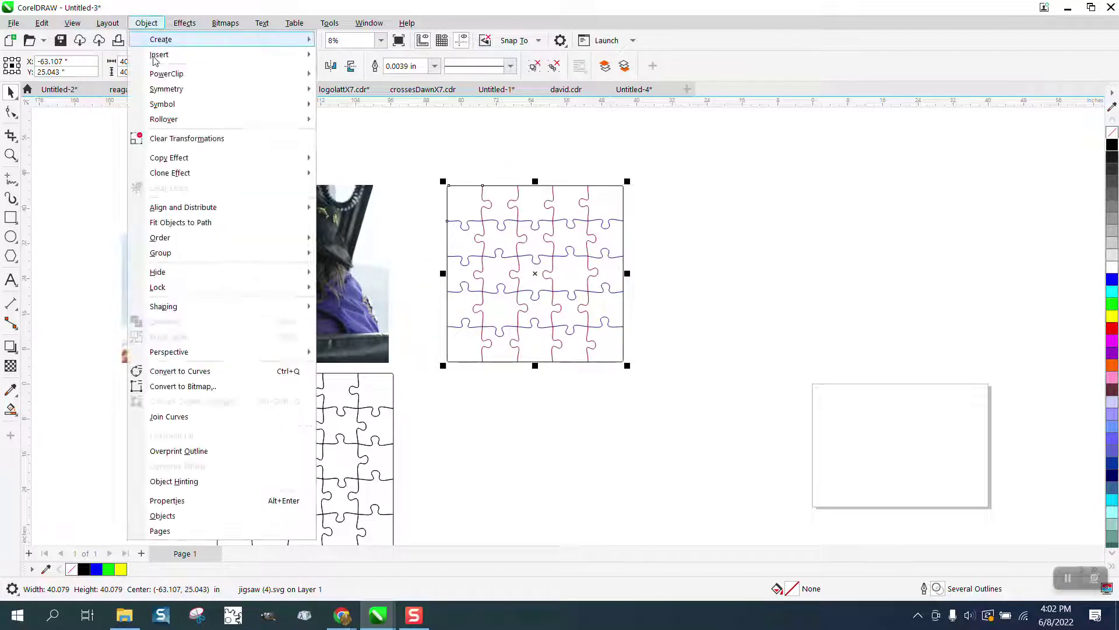
{"action": "mouse_move", "coordinate": [199, 252]}
{"action": "left_click", "coordinate": [363, 282]}
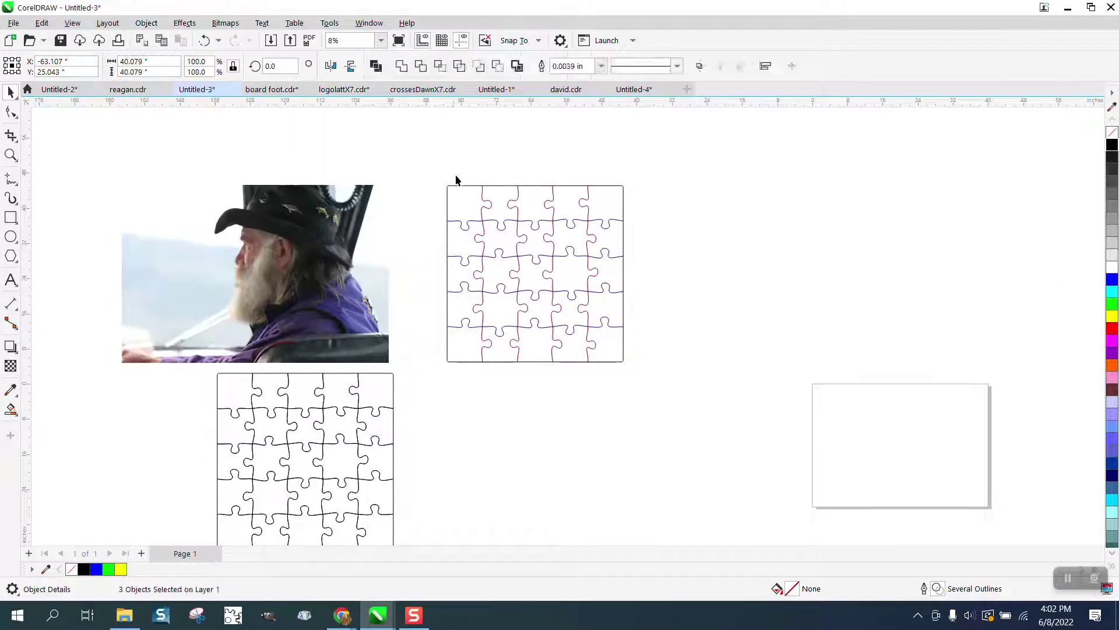
{"action": "left_click", "coordinate": [486, 200]}
{"action": "left_click_drag", "start_coordinate": [482, 203], "coordinate": [691, 173]}
Try placing the photo inside the ungrouped puzzle frame, then undo it.
{"action": "scroll", "coordinate": [554, 139], "scroll_direction": "down", "scroll_amount": 1}
{"action": "left_click", "coordinate": [393, 217]}
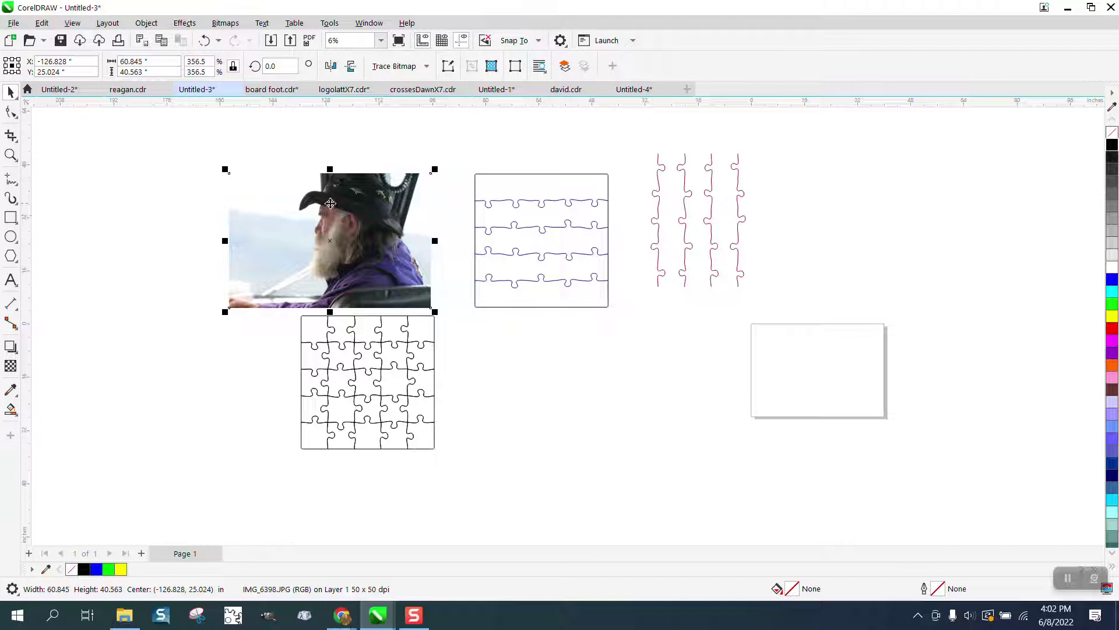
{"action": "left_click", "coordinate": [151, 26]}
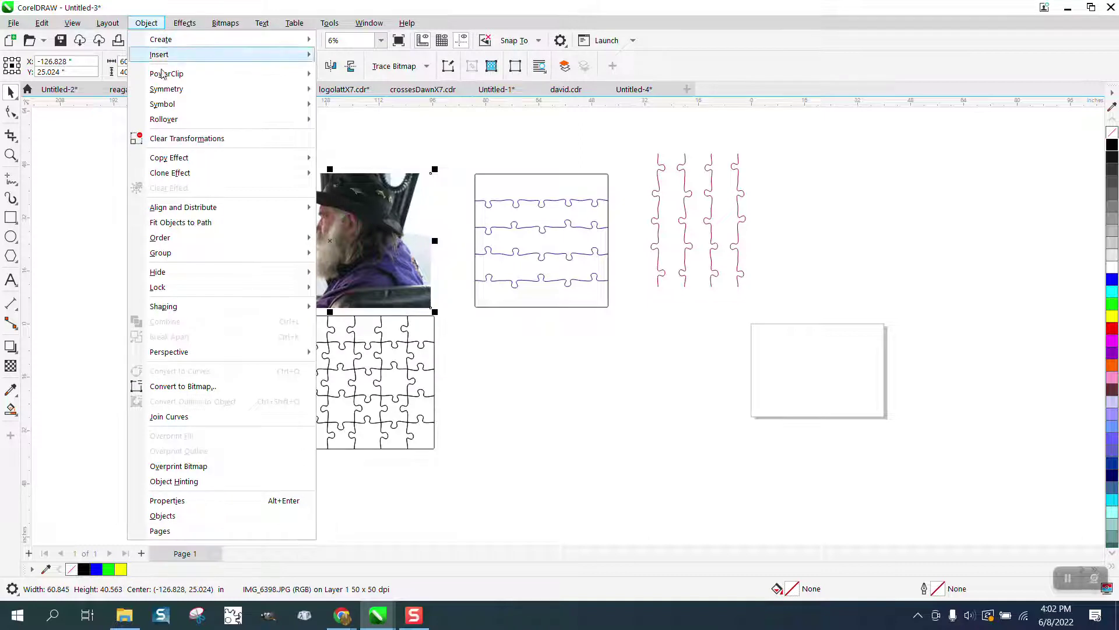
{"action": "mouse_move", "coordinate": [165, 76]}
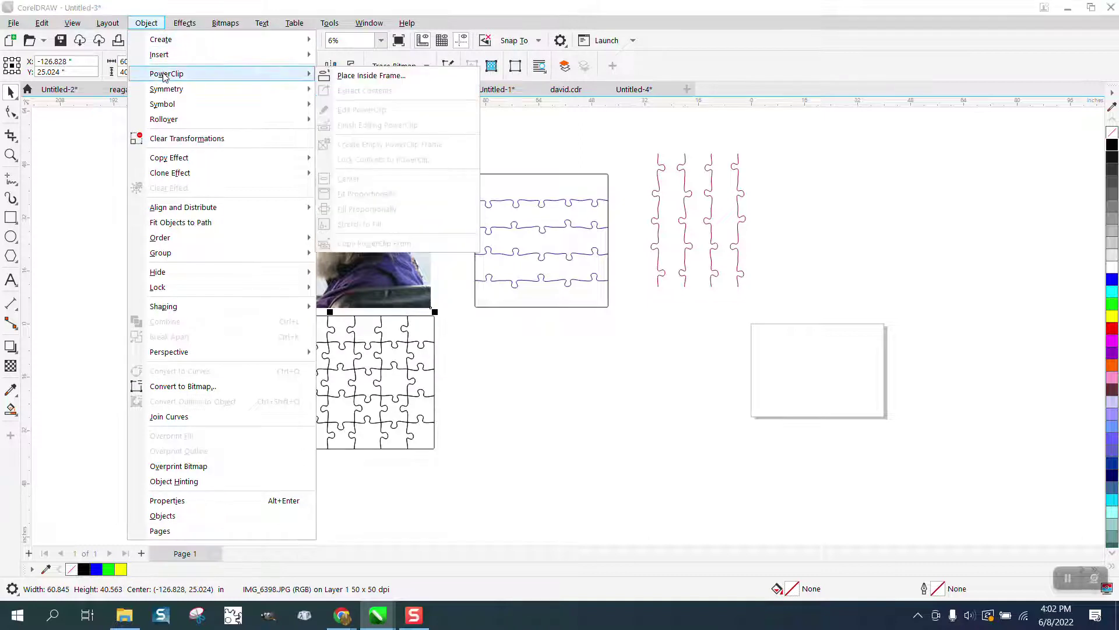
{"action": "left_click", "coordinate": [356, 76]}
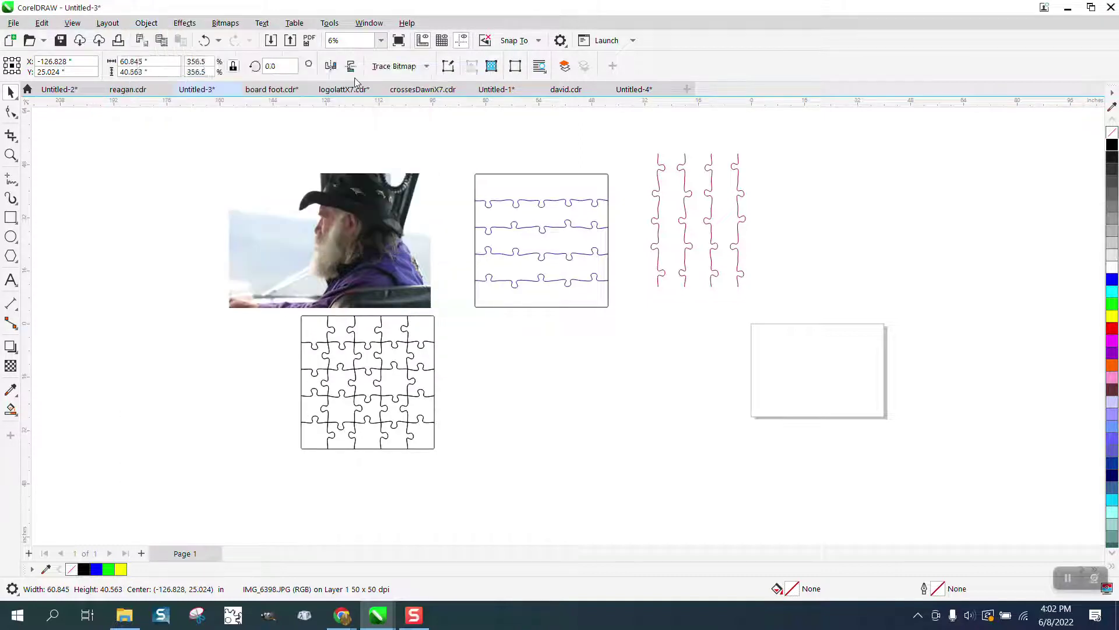
{"action": "left_click", "coordinate": [346, 353]}
{"action": "left_click", "coordinate": [204, 40]}
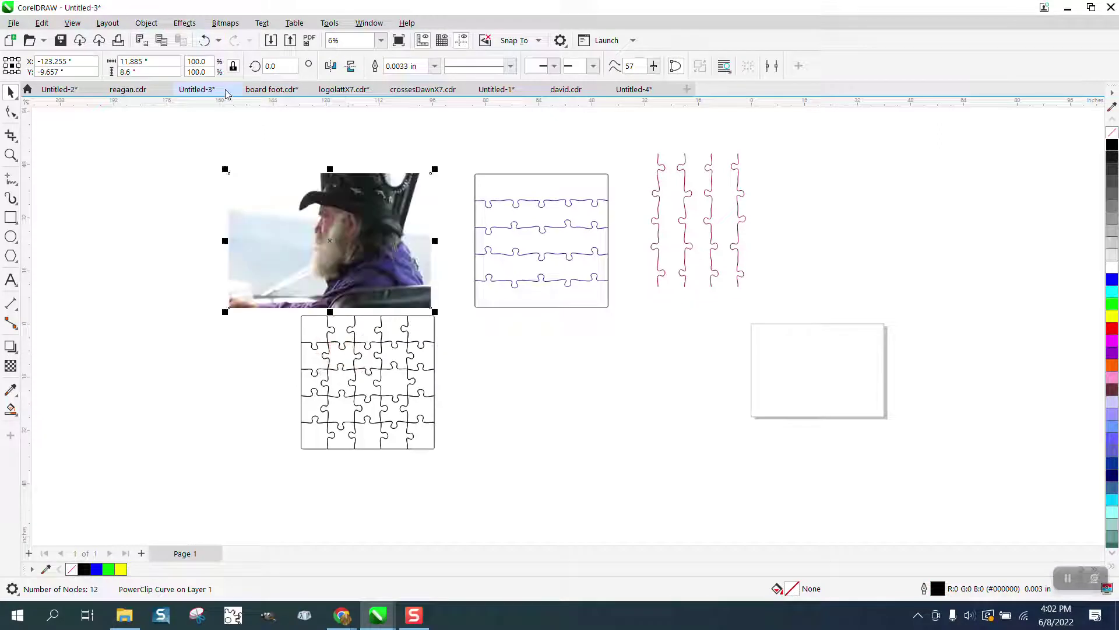
Group the 25 black-outlined jigsaw pieces into one object.
{"action": "left_click_drag", "start_coordinate": [278, 310], "coordinate": [486, 452]}
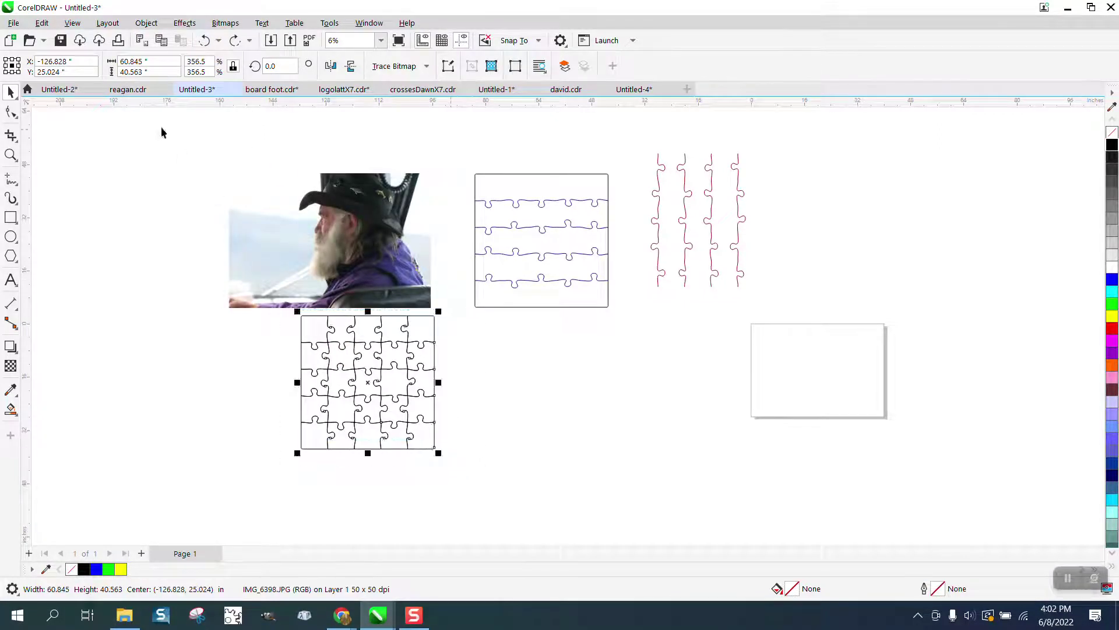
{"action": "left_click", "coordinate": [146, 23]}
{"action": "mouse_move", "coordinate": [173, 262]}
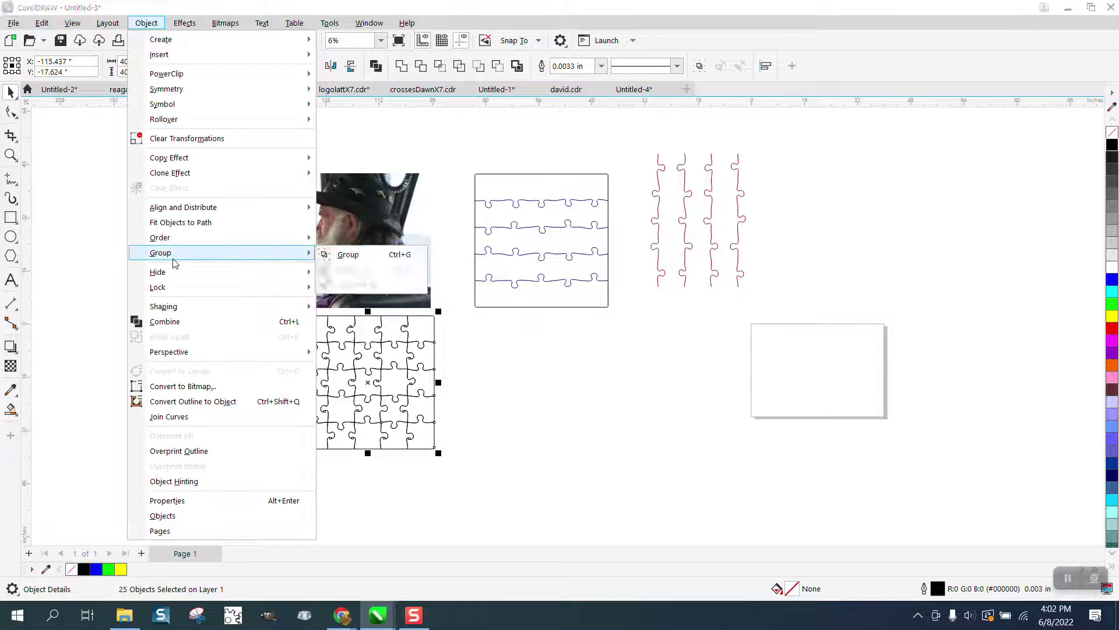
{"action": "left_click", "coordinate": [344, 254]}
PowerClip the photo inside the grouped jigsaw and shift it left so the face fits.
{"action": "left_click", "coordinate": [333, 252]}
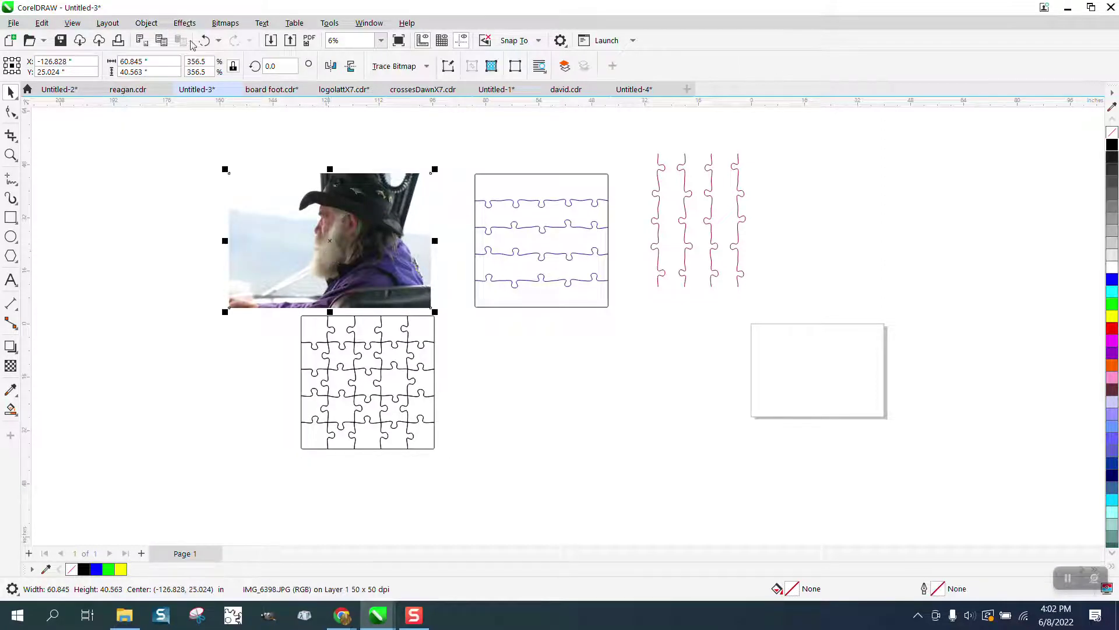
{"action": "left_click", "coordinate": [146, 23]}
{"action": "mouse_move", "coordinate": [172, 74]}
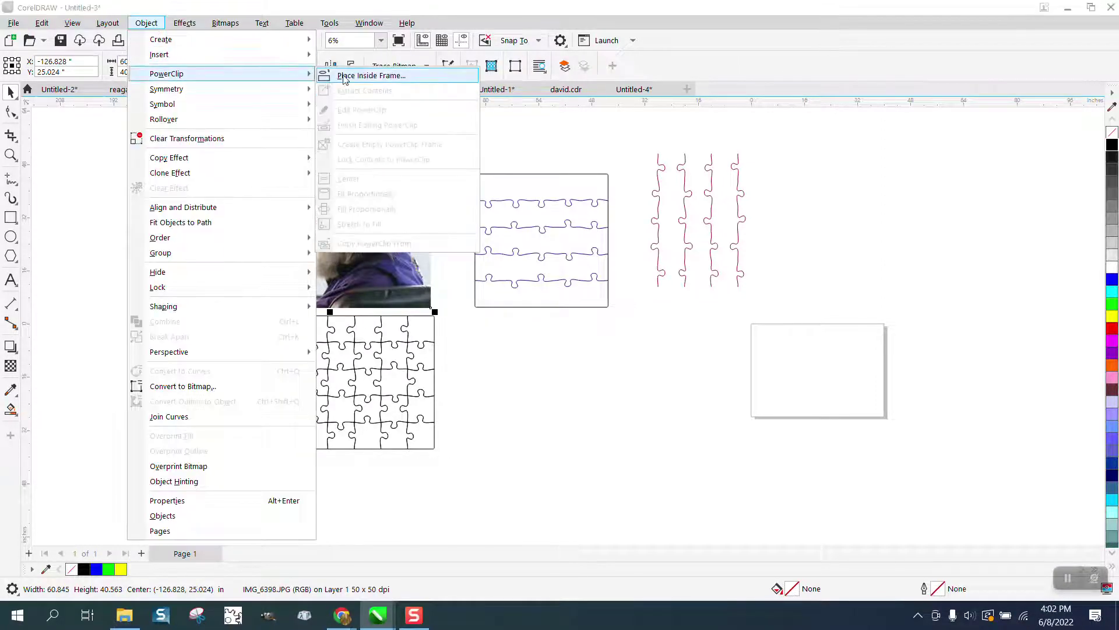
{"action": "left_click", "coordinate": [343, 77]}
{"action": "left_click", "coordinate": [361, 334]}
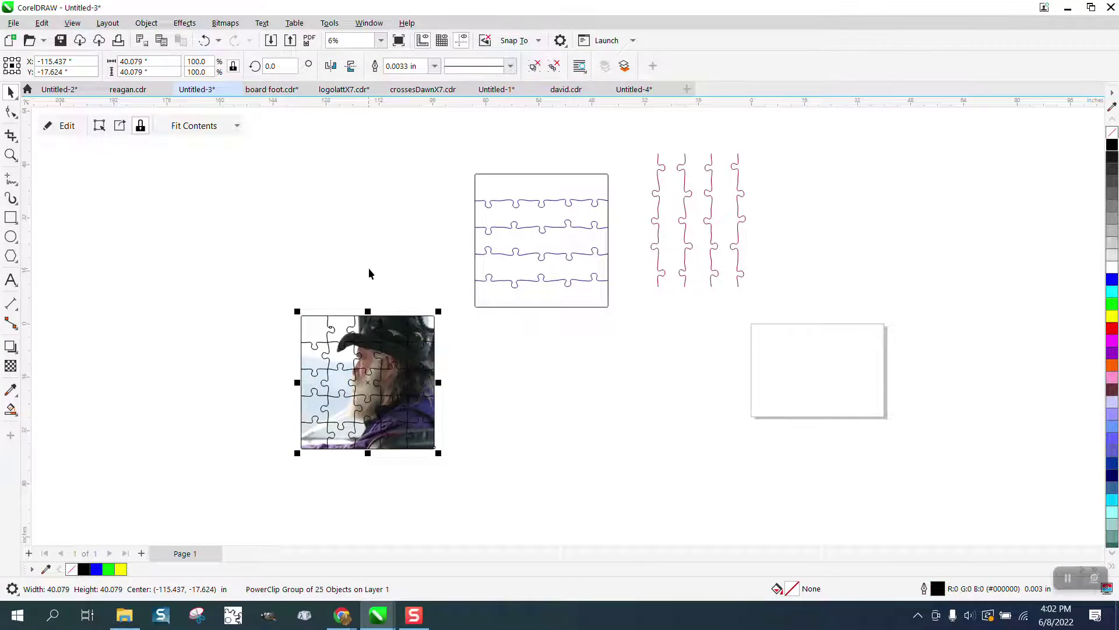
{"action": "left_click", "coordinate": [64, 126]}
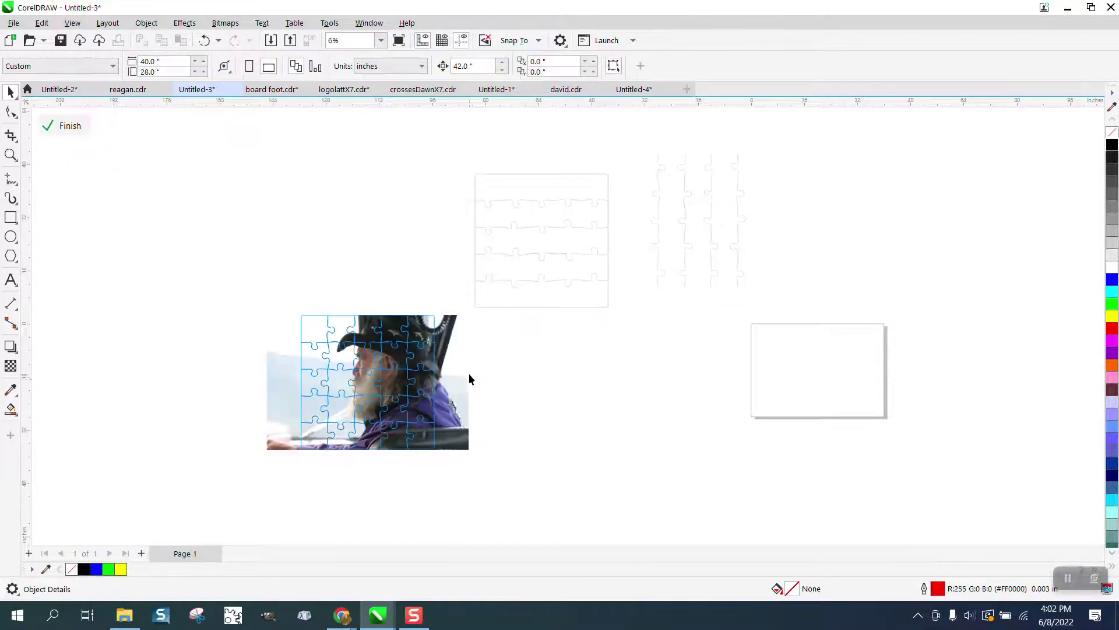
{"action": "left_click_drag", "start_coordinate": [469, 379], "coordinate": [447, 380]}
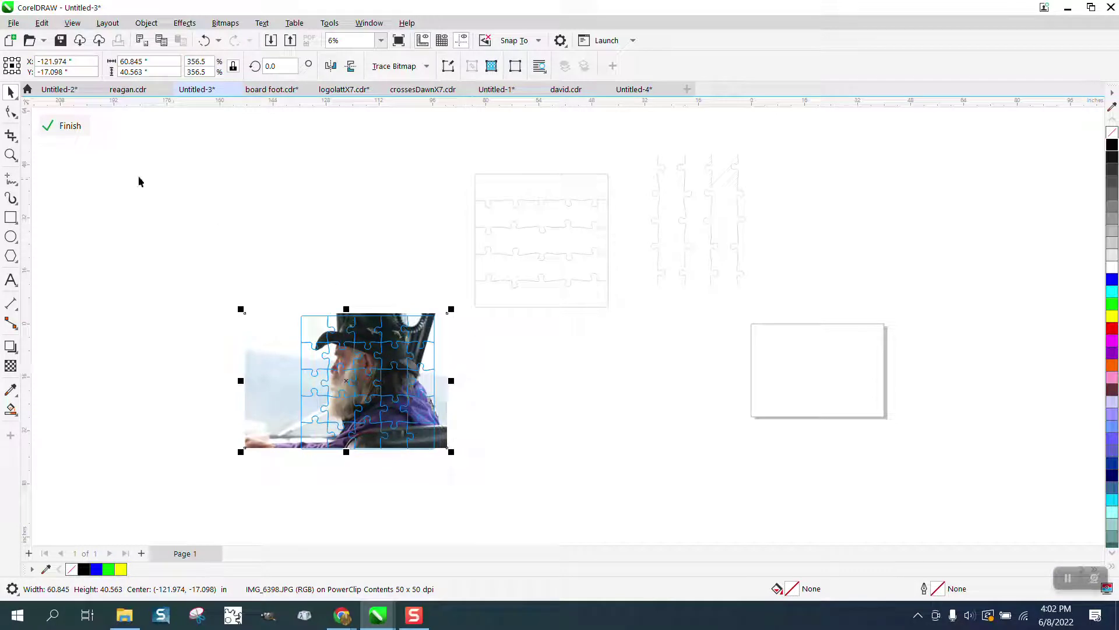
{"action": "left_click", "coordinate": [74, 129]}
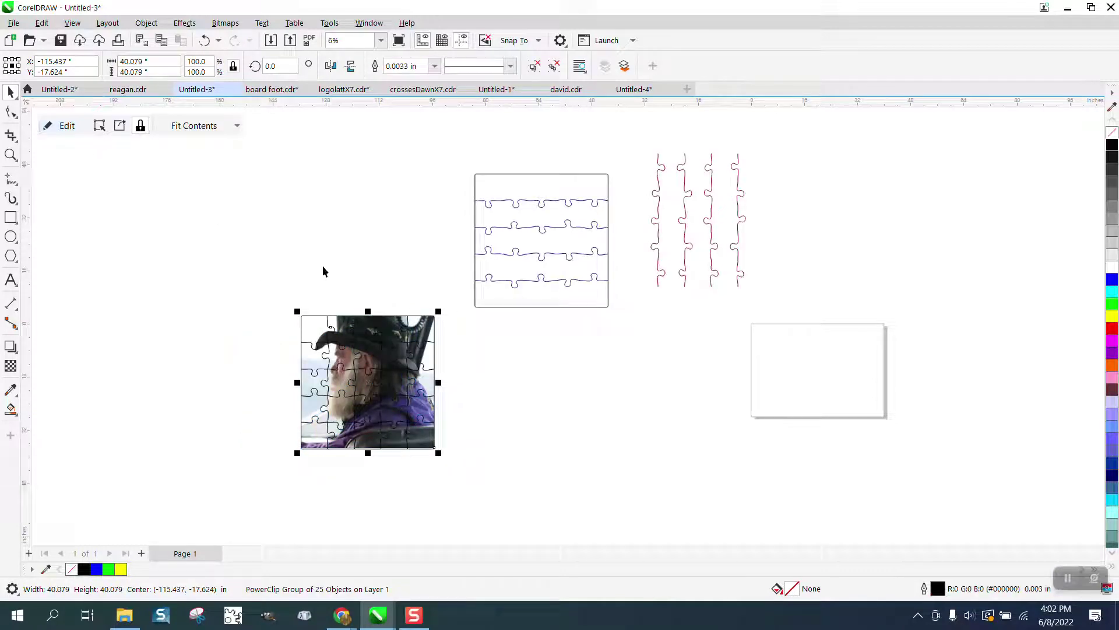
Ungroup the clipped photo puzzle into separate picture-filled pieces.
{"action": "left_click", "coordinate": [284, 279]}
{"action": "left_click_drag", "start_coordinate": [281, 298], "coordinate": [468, 471]}
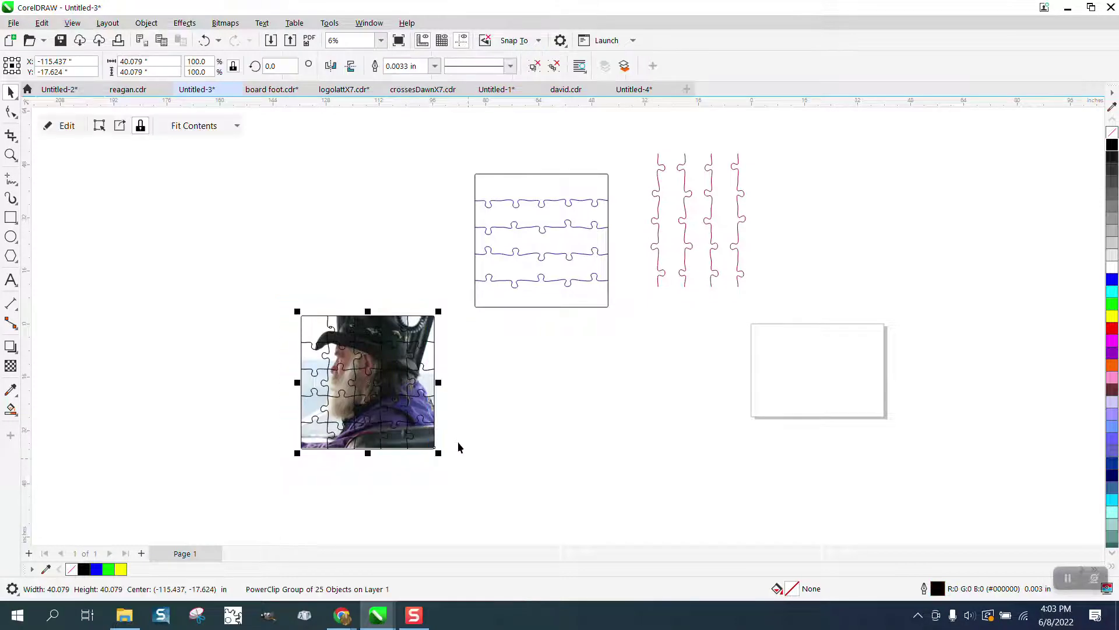
{"action": "left_click", "coordinate": [152, 27]}
{"action": "mouse_move", "coordinate": [195, 254]}
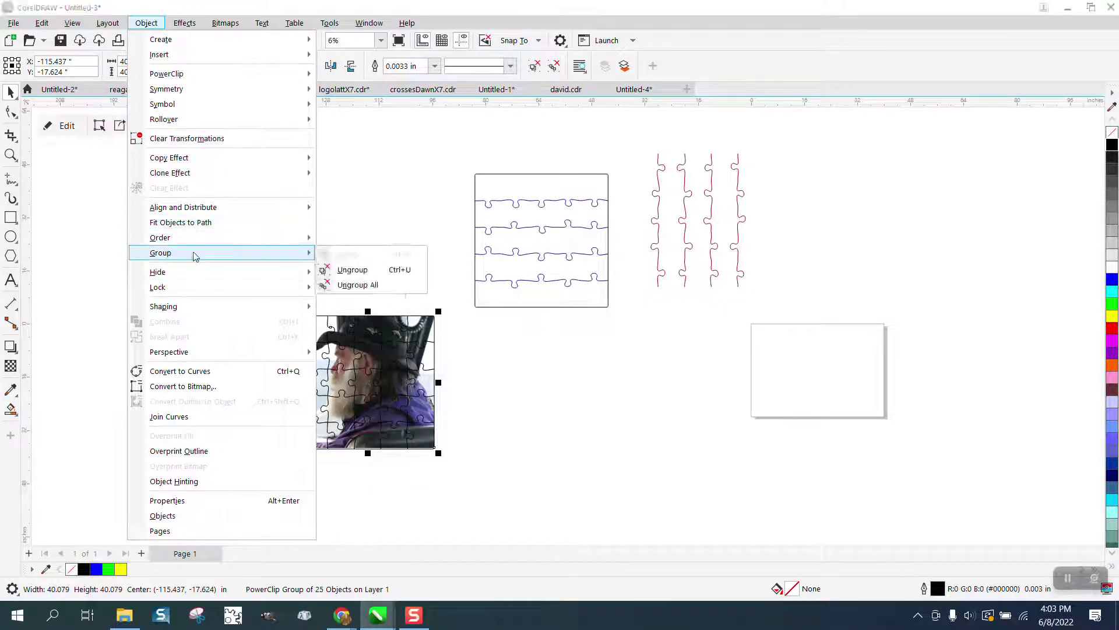
{"action": "left_click", "coordinate": [349, 270]}
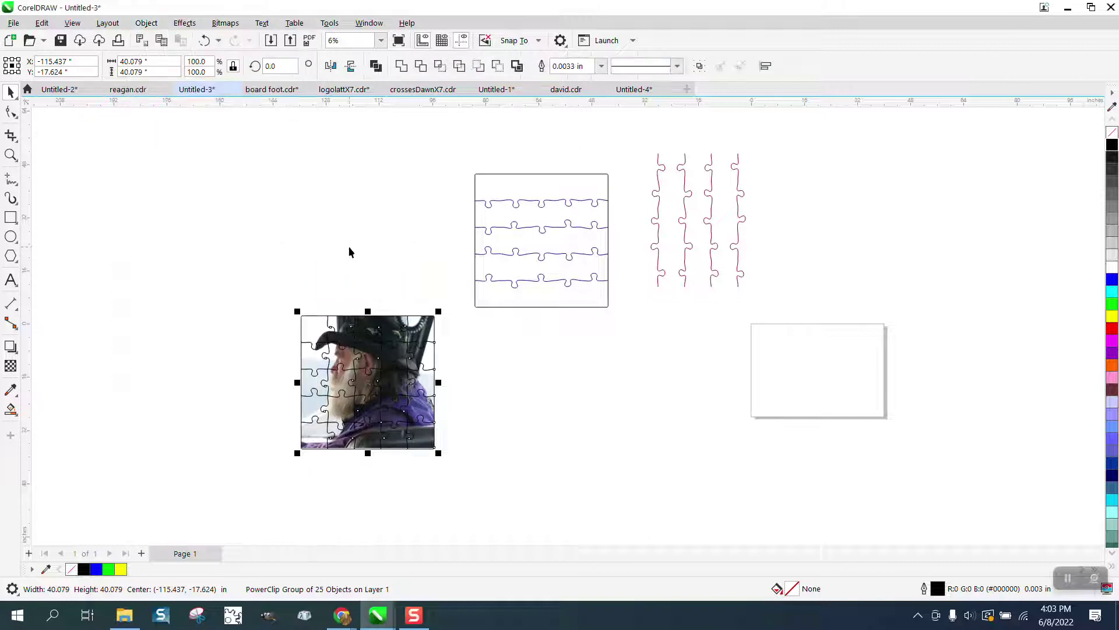
Pull several top-edge pieces and the face piece out of the photo, zooming in to check.
{"action": "left_click", "coordinate": [318, 332]}
{"action": "left_click_drag", "start_coordinate": [318, 332], "coordinate": [396, 297]}
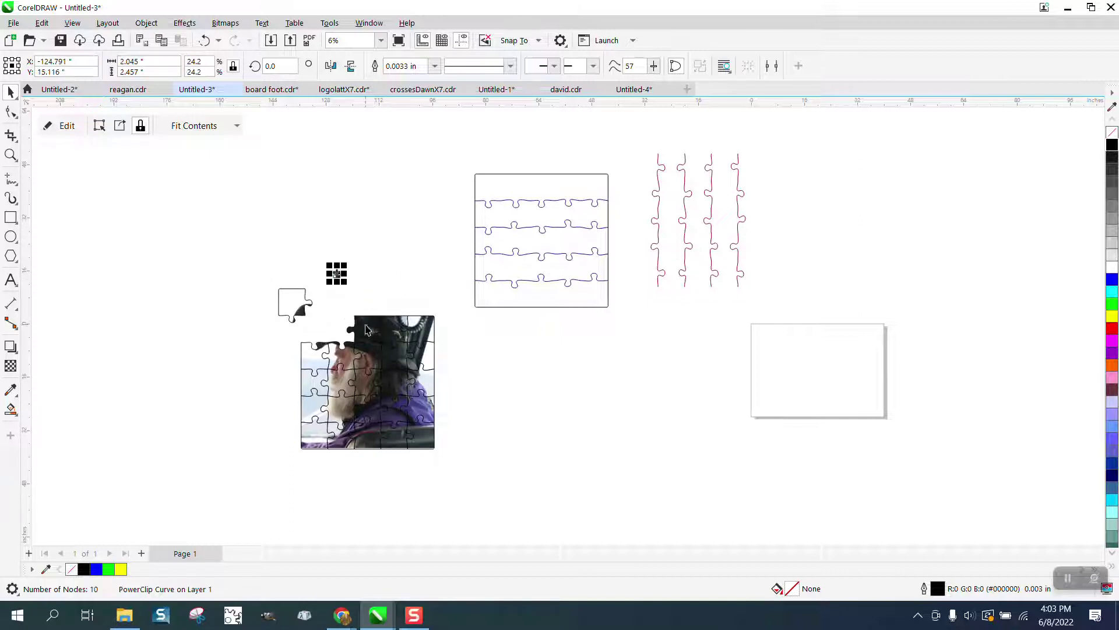
{"action": "left_click", "coordinate": [204, 40]}
{"action": "left_click", "coordinate": [385, 215]}
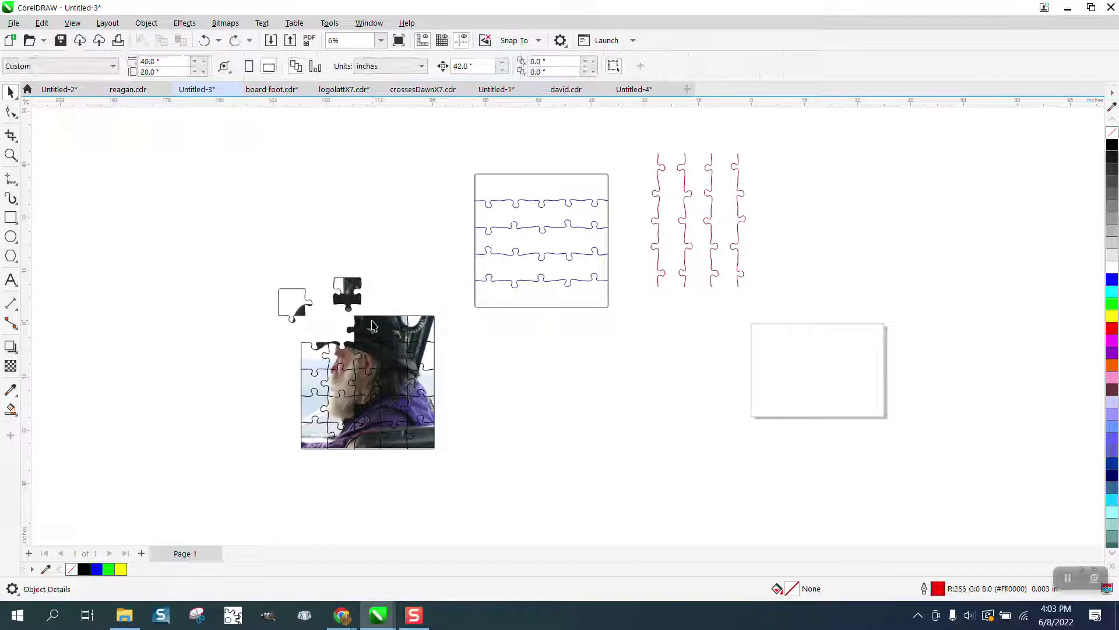
{"action": "left_click_drag", "start_coordinate": [366, 331], "coordinate": [403, 251]}
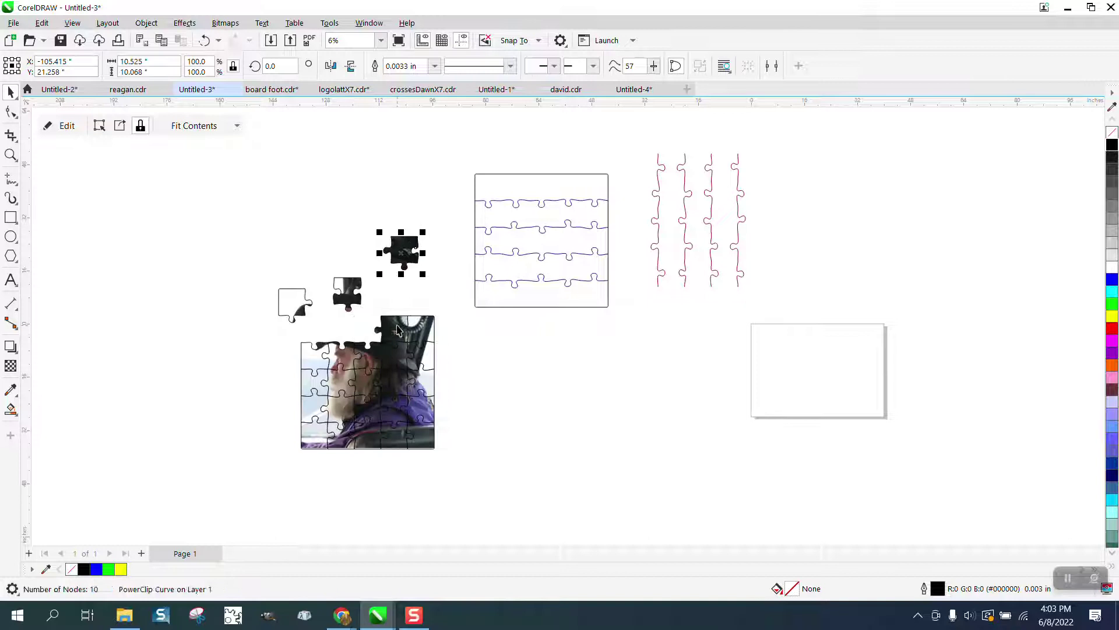
{"action": "left_click", "coordinate": [400, 330]}
{"action": "left_click_drag", "start_coordinate": [400, 330], "coordinate": [397, 297]}
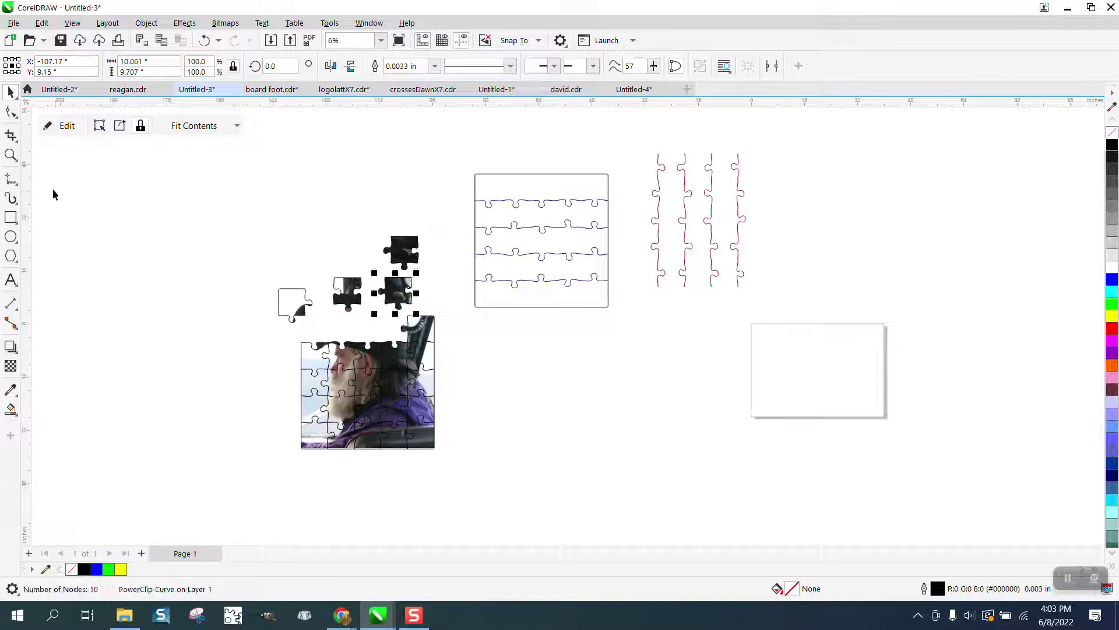
{"action": "left_click_drag", "start_coordinate": [366, 368], "coordinate": [226, 358]}
{"action": "left_click", "coordinate": [12, 156]}
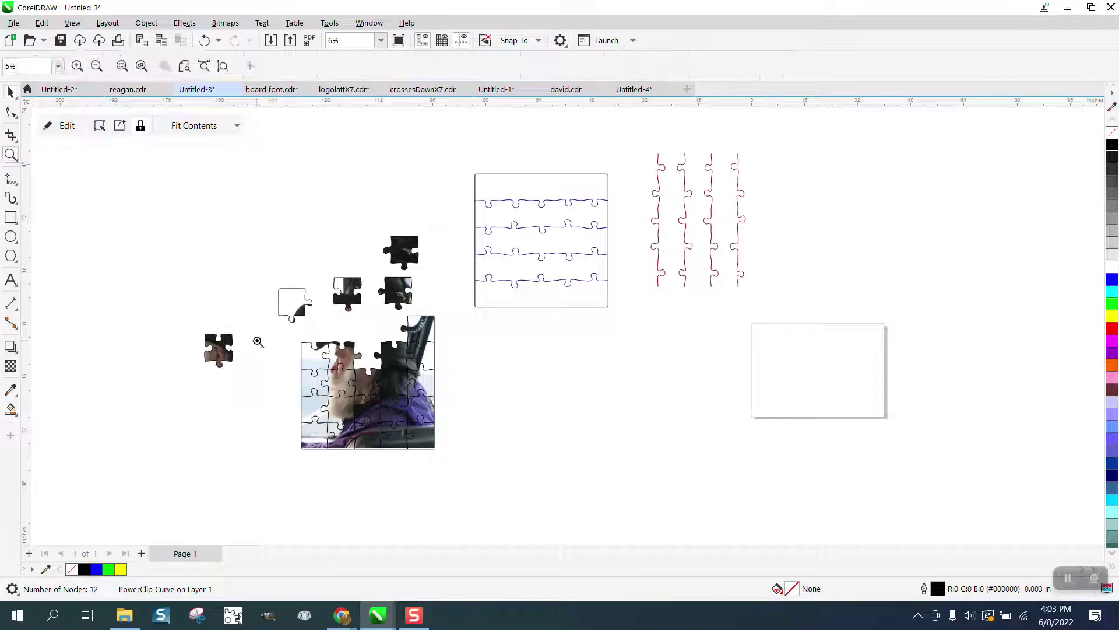
{"action": "left_click_drag", "start_coordinate": [194, 320], "coordinate": [306, 395]}
{"action": "scroll", "coordinate": [306, 395], "scroll_direction": "down", "scroll_amount": 3}
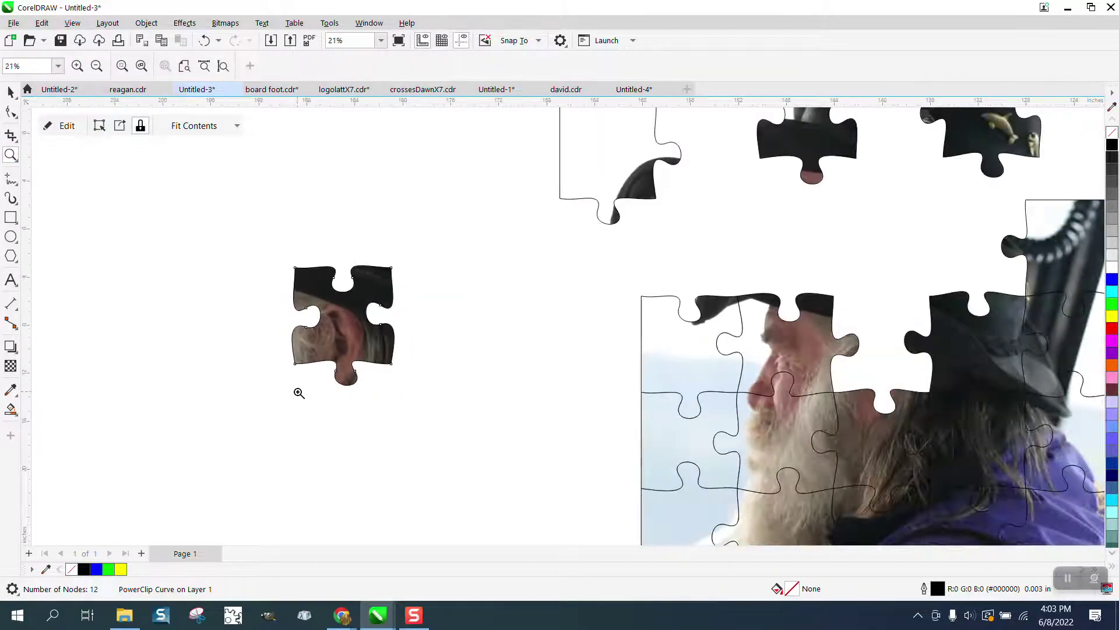
Undo the moves until every loose piece is back in the photo.
{"action": "left_click", "coordinate": [203, 42]}
{"action": "left_click", "coordinate": [204, 42]}
{"action": "left_click", "coordinate": [205, 42]}
{"action": "left_click", "coordinate": [205, 42]}
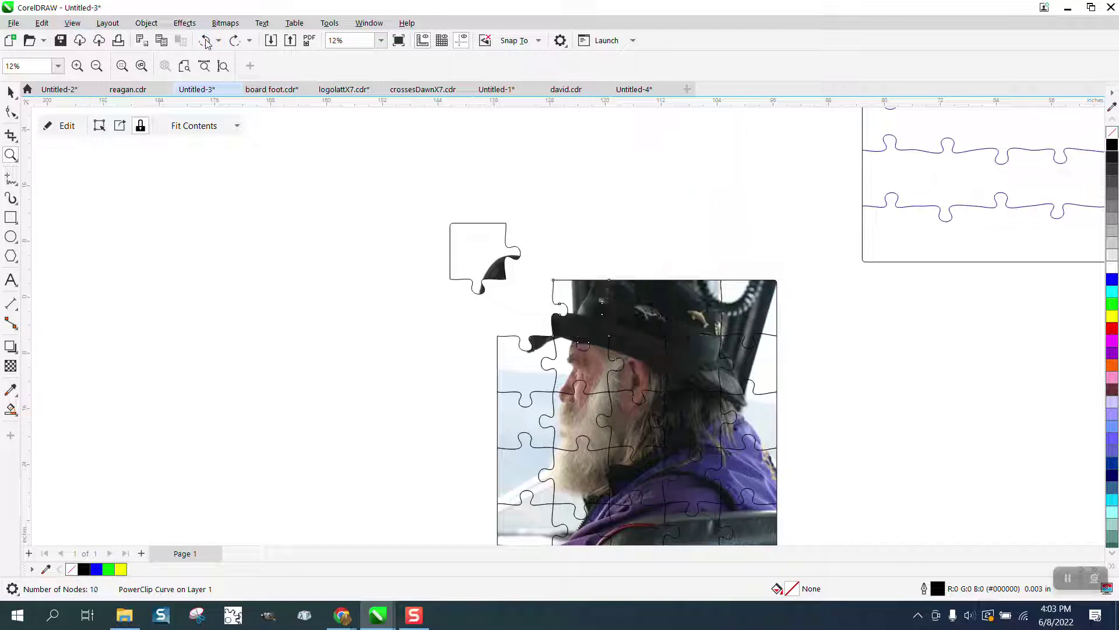
{"action": "left_click", "coordinate": [205, 42]}
{"action": "scroll", "coordinate": [354, 167], "scroll_direction": "down", "scroll_amount": 1}
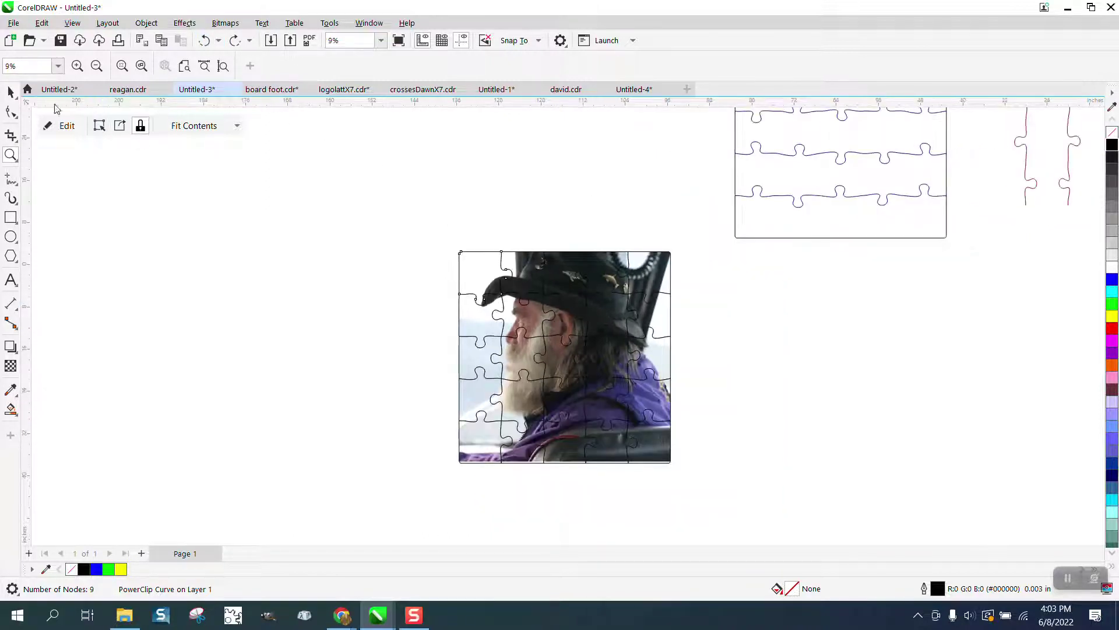
{"action": "left_click", "coordinate": [11, 92]}
Give all 25 puzzle pieces red Hairline outlines.
{"action": "left_click_drag", "start_coordinate": [450, 232], "coordinate": [707, 489]}
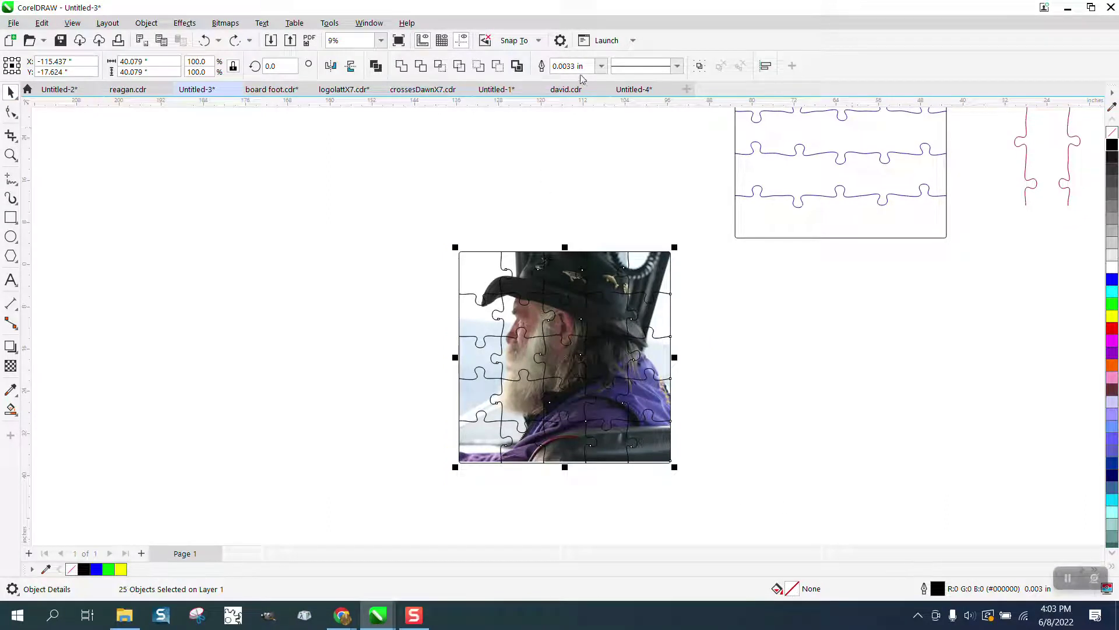
{"action": "left_click", "coordinate": [600, 66]}
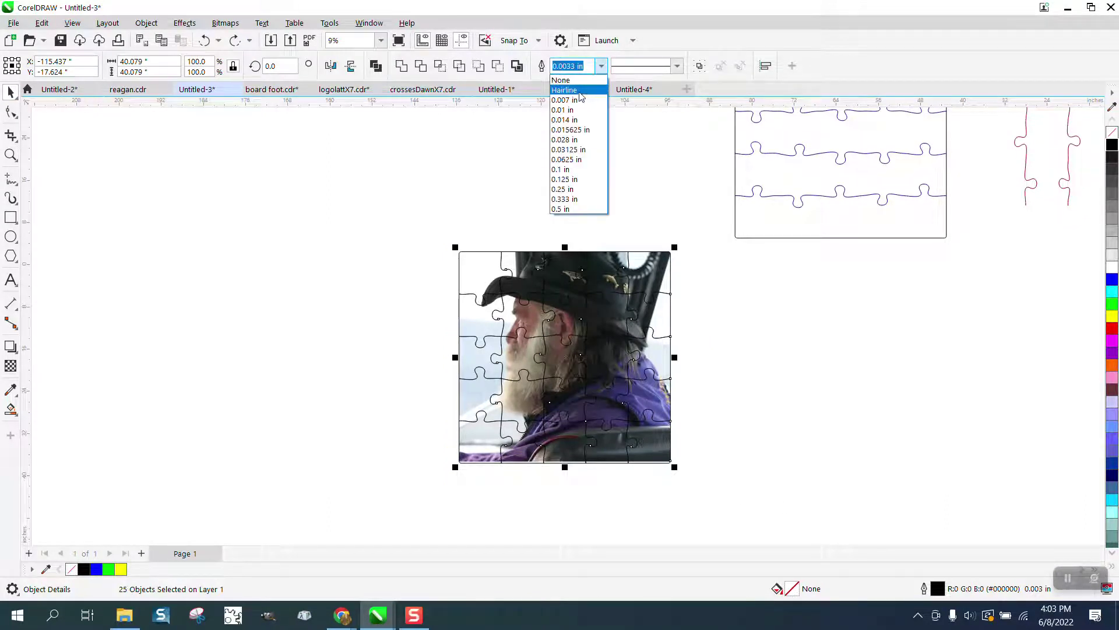
{"action": "left_click", "coordinate": [565, 91]}
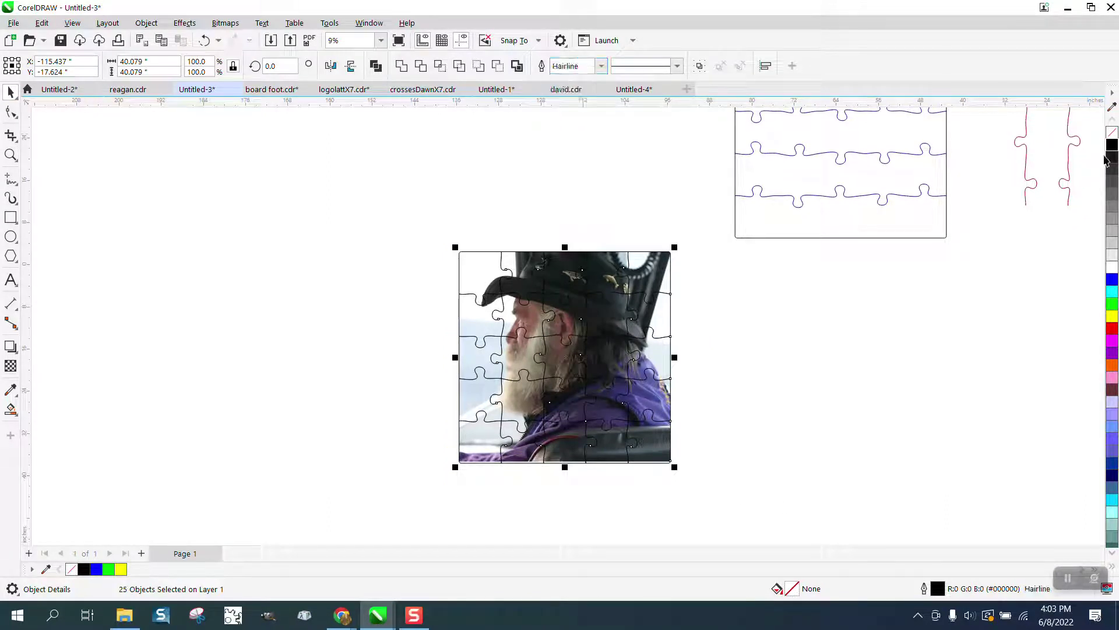
{"action": "right_click", "coordinate": [1113, 329]}
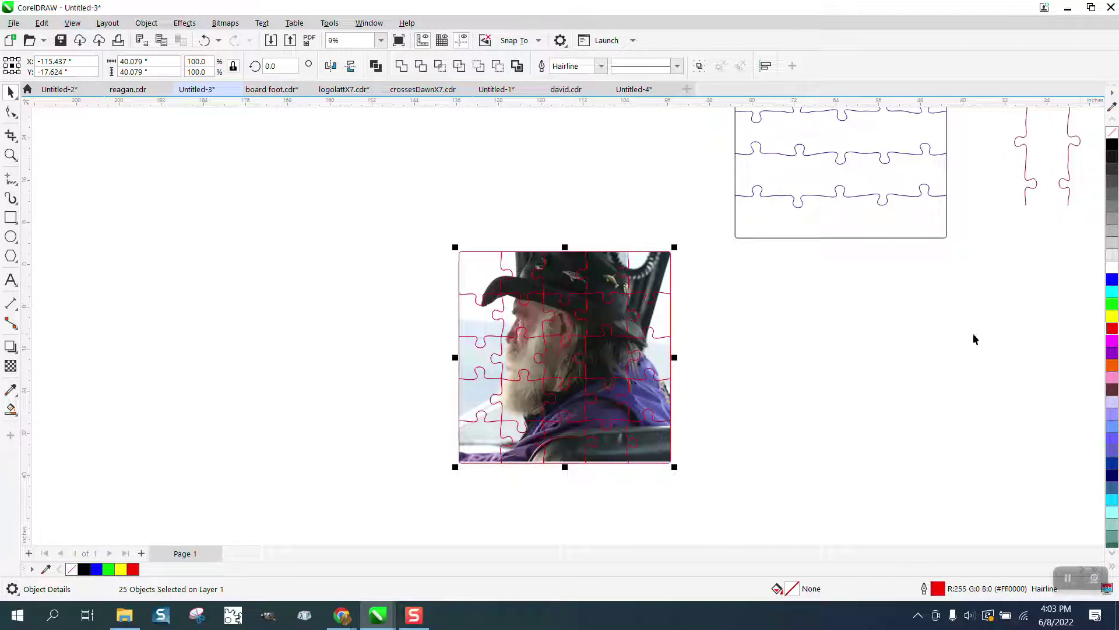
Move the top-left piece out to inspect it, then undo to return it.
{"action": "left_click", "coordinate": [867, 338]}
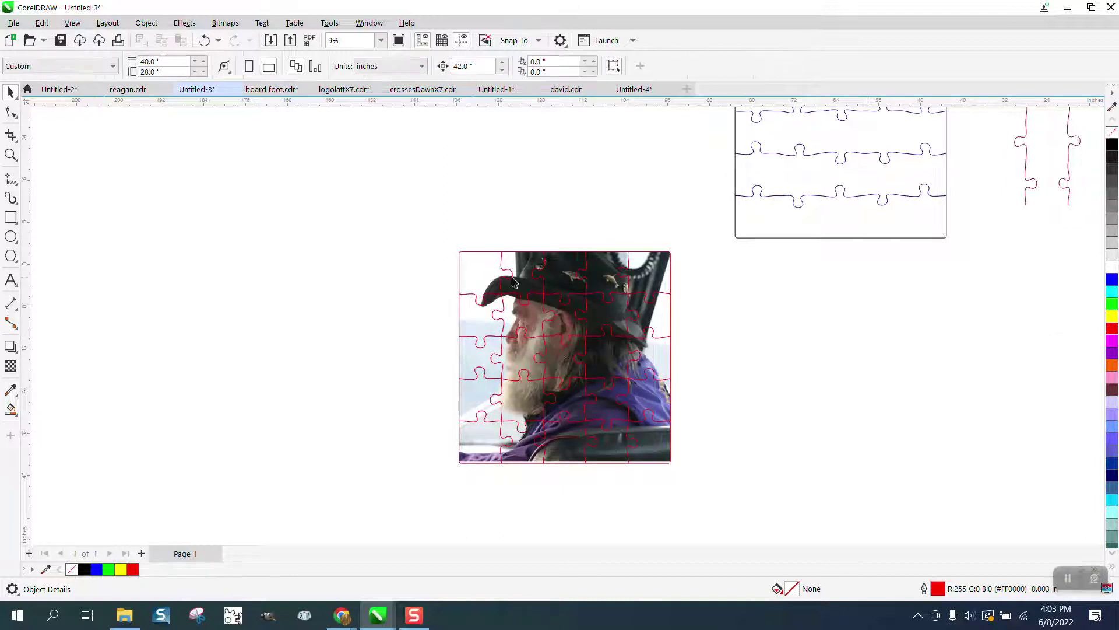
{"action": "left_click_drag", "start_coordinate": [471, 264], "coordinate": [573, 329]}
{"action": "left_click", "coordinate": [10, 154]}
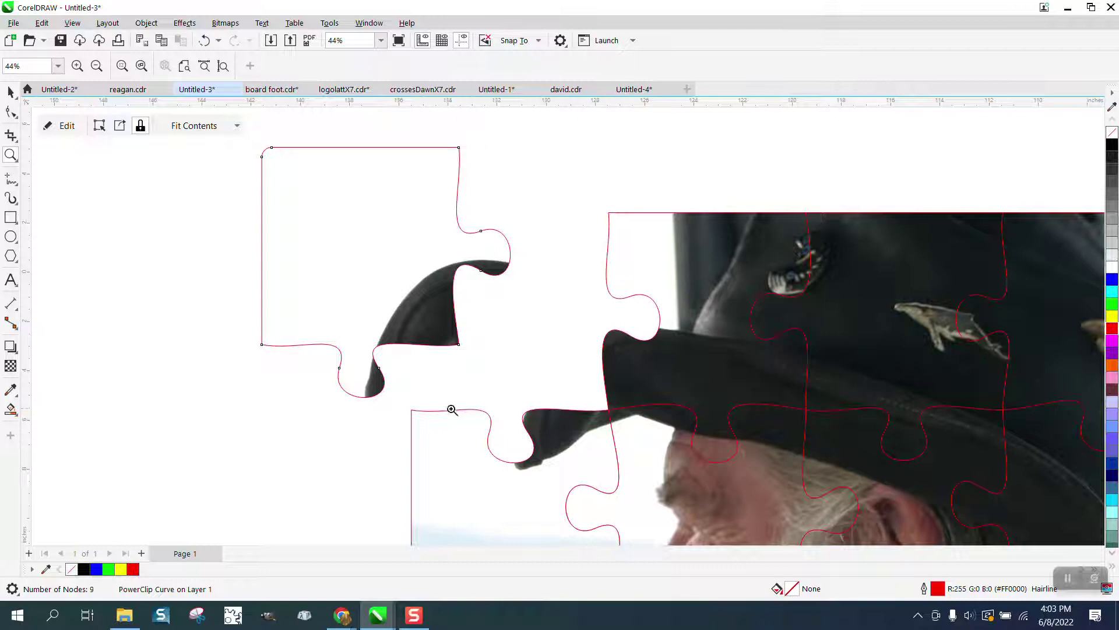
{"action": "left_click", "coordinate": [204, 40]}
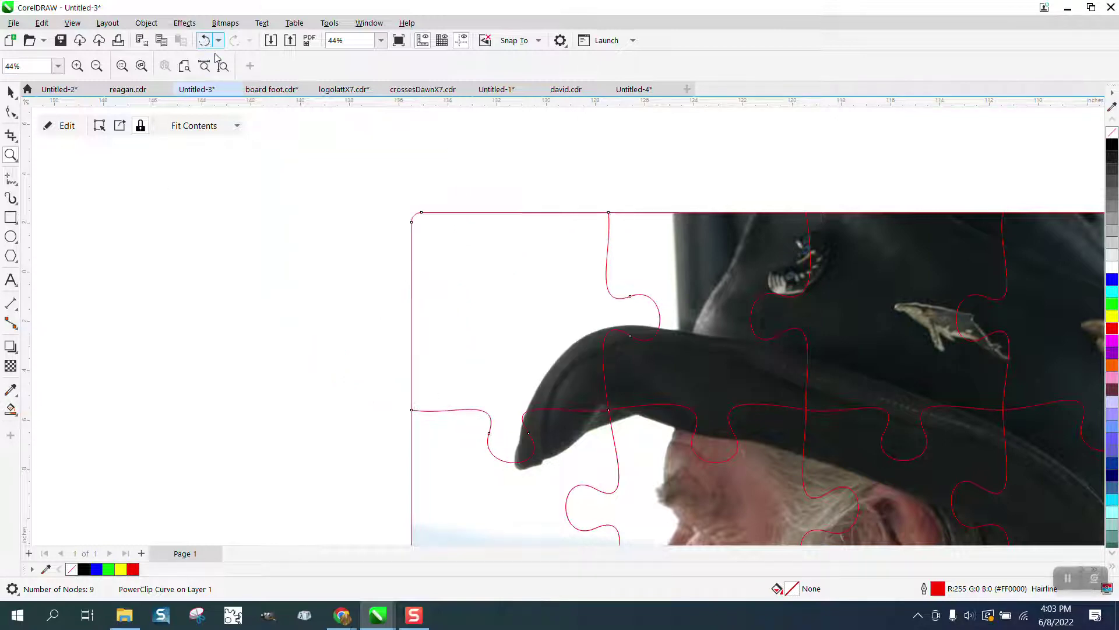
{"action": "scroll", "coordinate": [247, 111], "scroll_direction": "down", "scroll_amount": 5}
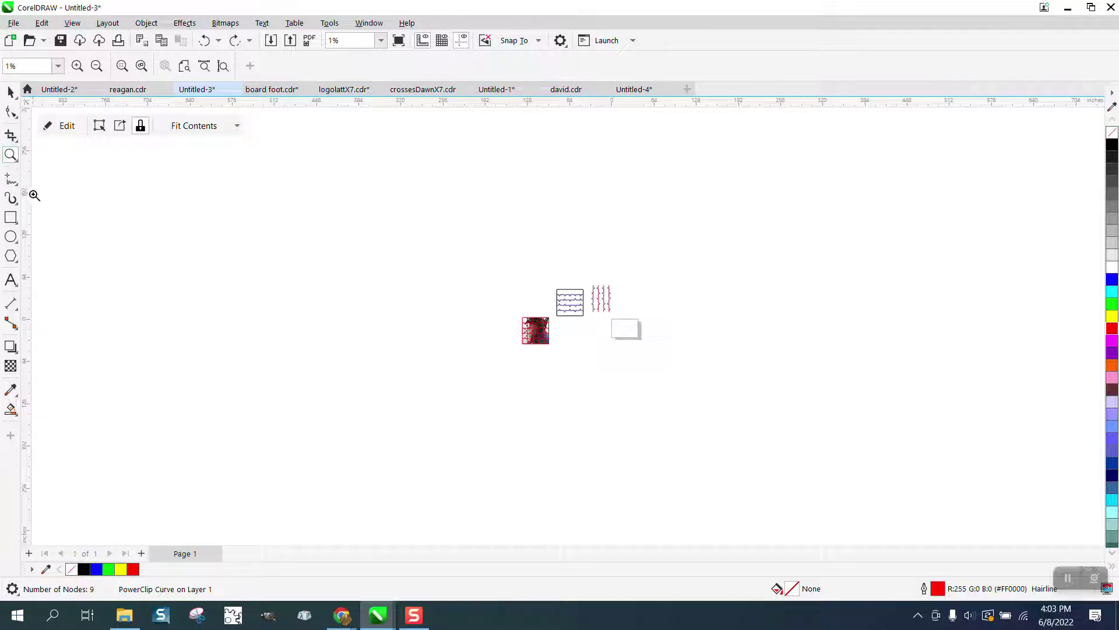
Undo the clip, then align and center the vertical cut lines on the square.
{"action": "left_click_drag", "start_coordinate": [525, 277], "coordinate": [621, 337]}
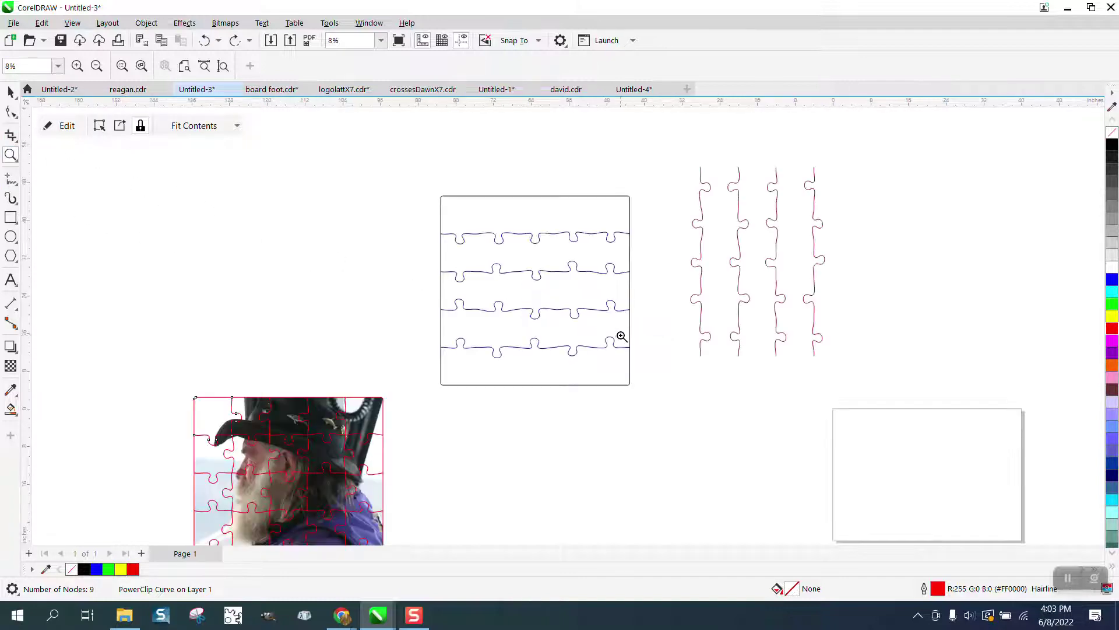
{"action": "left_click", "coordinate": [204, 41]}
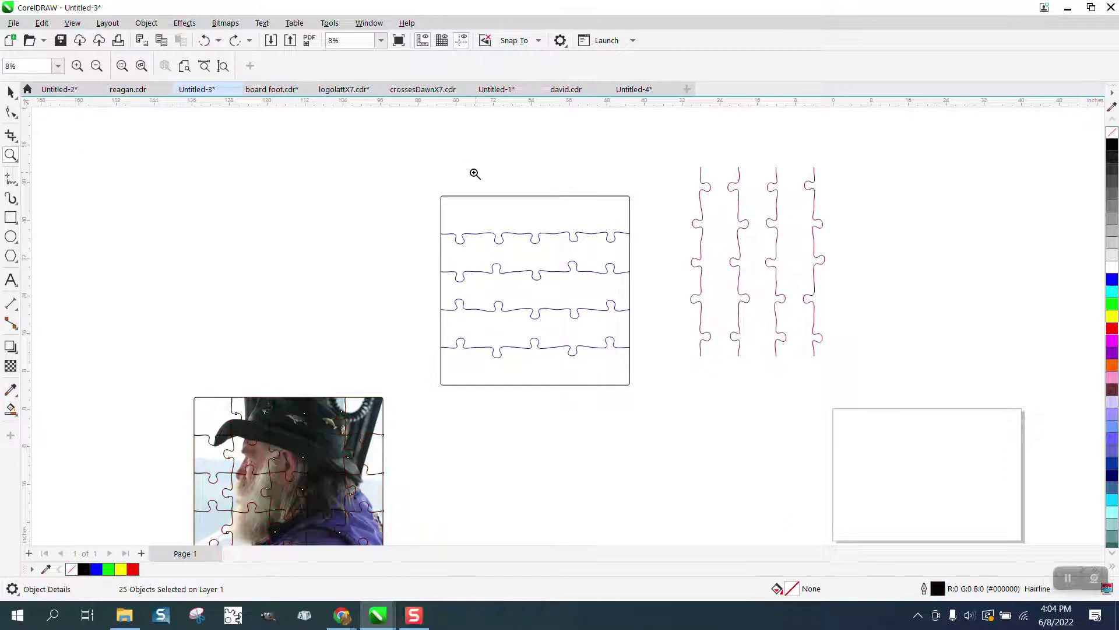
{"action": "left_click", "coordinate": [11, 92]}
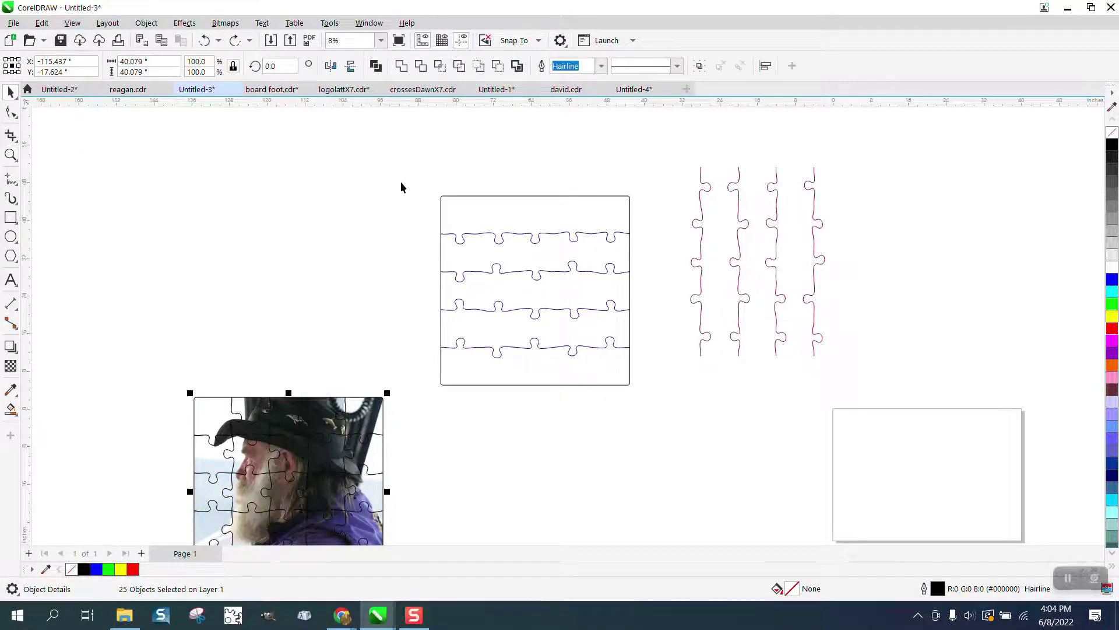
{"action": "left_click_drag", "start_coordinate": [400, 178], "coordinate": [886, 368]}
{"action": "left_click_drag", "start_coordinate": [397, 149], "coordinate": [956, 436]}
{"action": "key", "text": "c"}
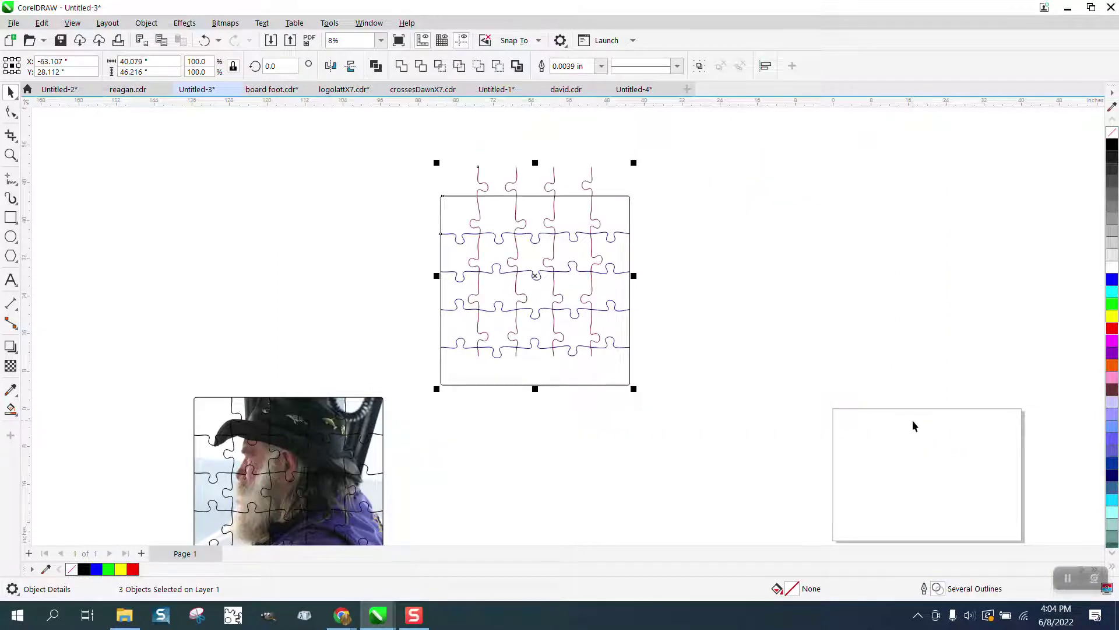
{"action": "key", "text": "e"}
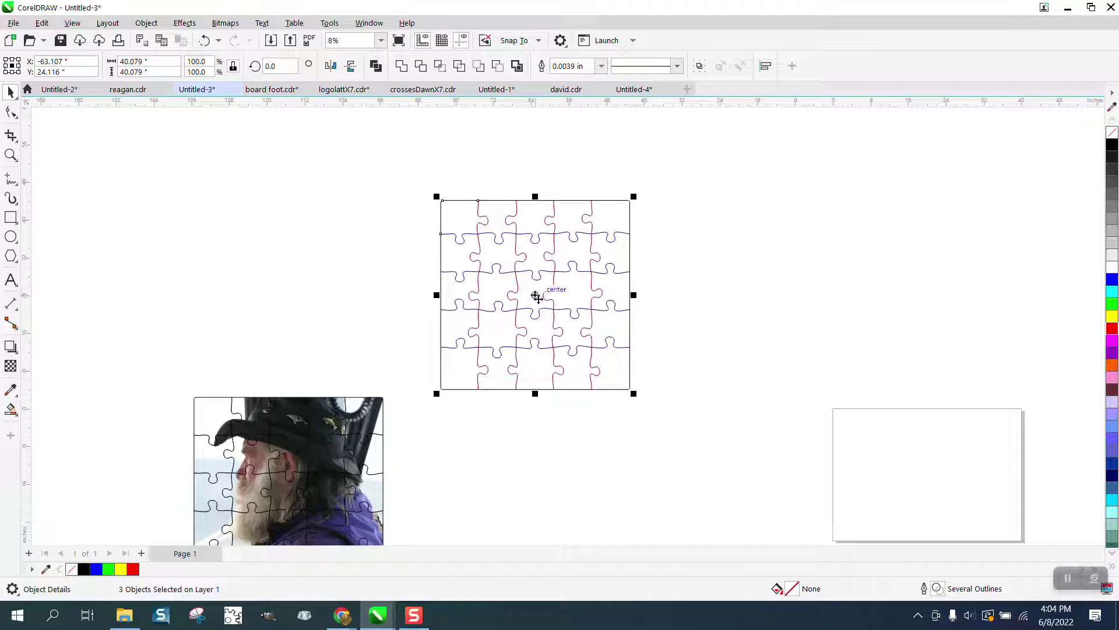
Make the square and all its cut lines red Hairline outlines.
{"action": "left_click_drag", "start_coordinate": [419, 173], "coordinate": [660, 379]}
{"action": "left_click_drag", "start_coordinate": [714, 416], "coordinate": [714, 417]}
{"action": "right_click", "coordinate": [1112, 329]}
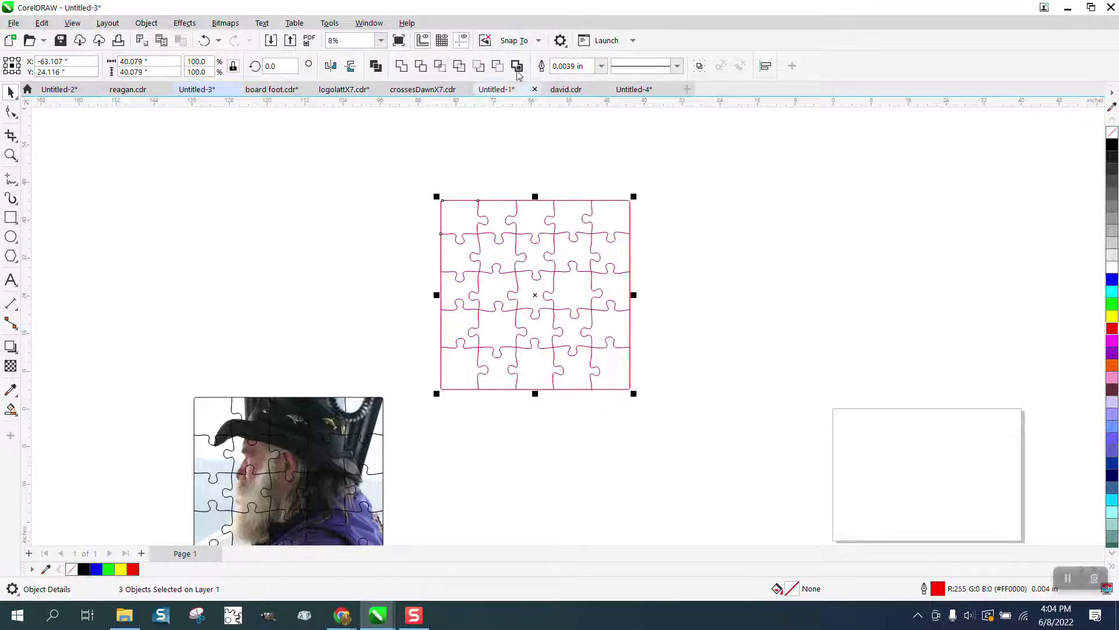
{"action": "left_click", "coordinate": [602, 66]}
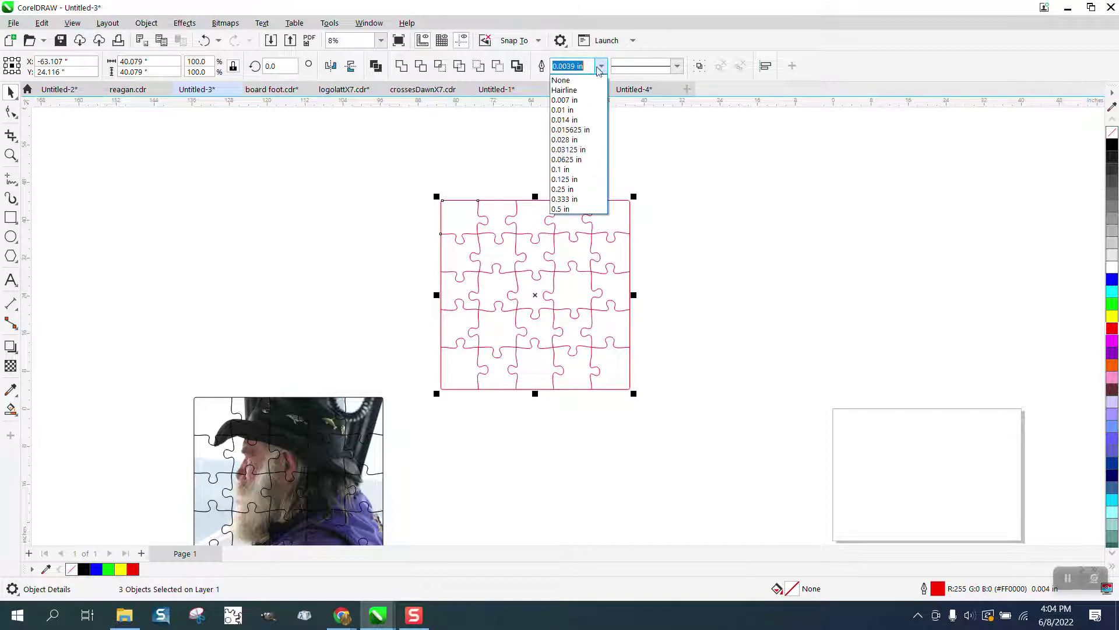
{"action": "left_click", "coordinate": [561, 87]}
{"action": "left_click", "coordinate": [369, 411]}
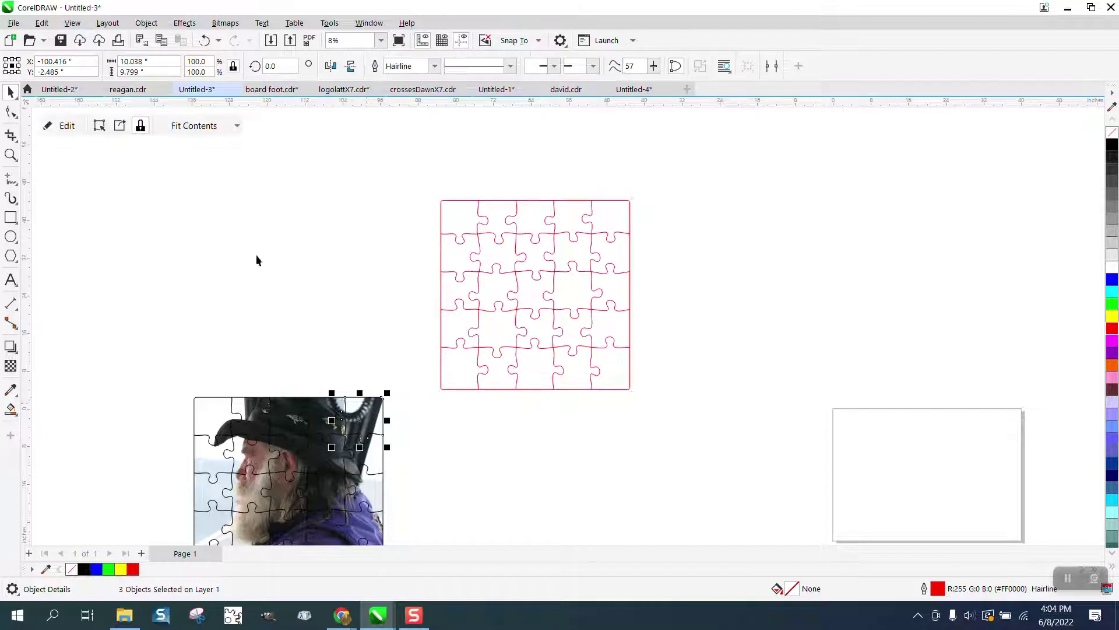
Extract the photo from its PowerClip, move it under the puzzle, and send it To Back of Page.
{"action": "left_click", "coordinate": [120, 127]}
{"action": "left_click_drag", "start_coordinate": [397, 425], "coordinate": [648, 228]}
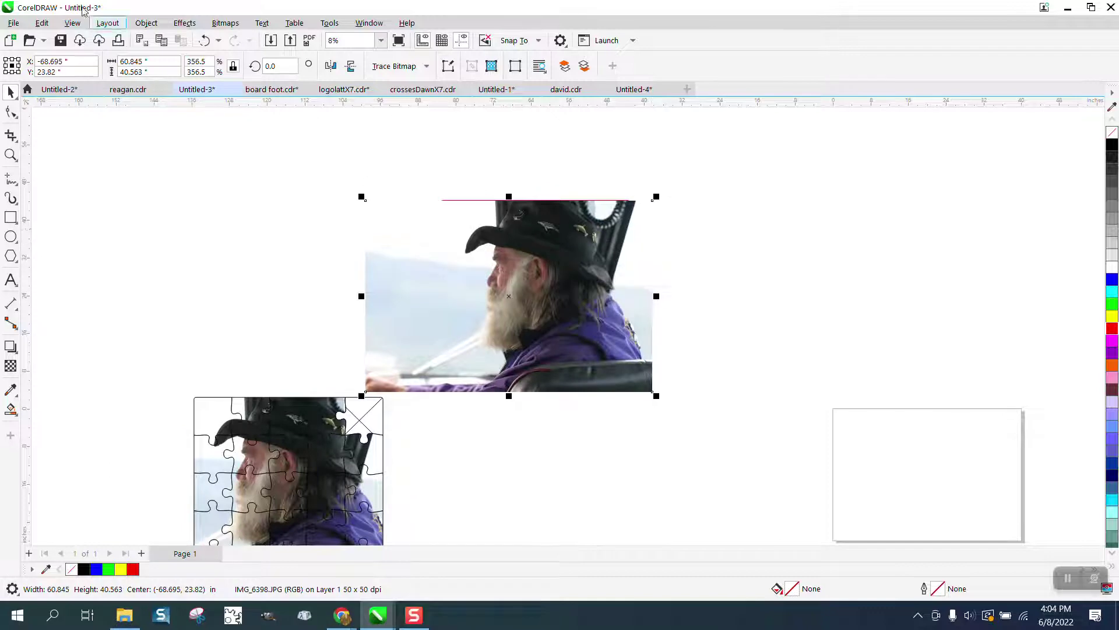
{"action": "left_click", "coordinate": [146, 23]}
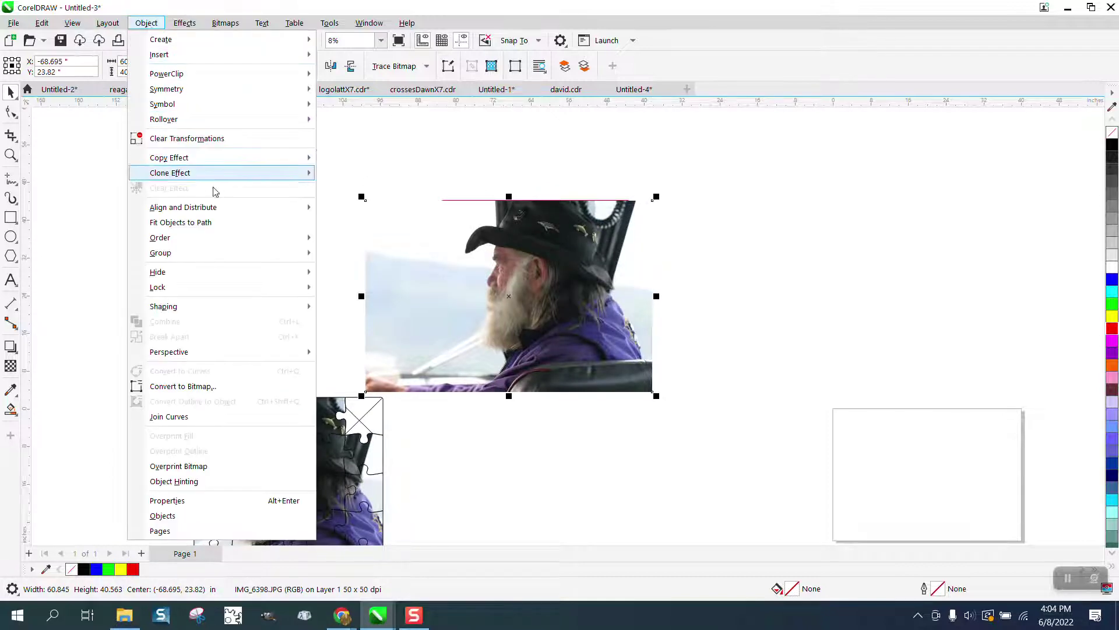
{"action": "mouse_move", "coordinate": [201, 238]}
{"action": "left_click", "coordinate": [348, 259]}
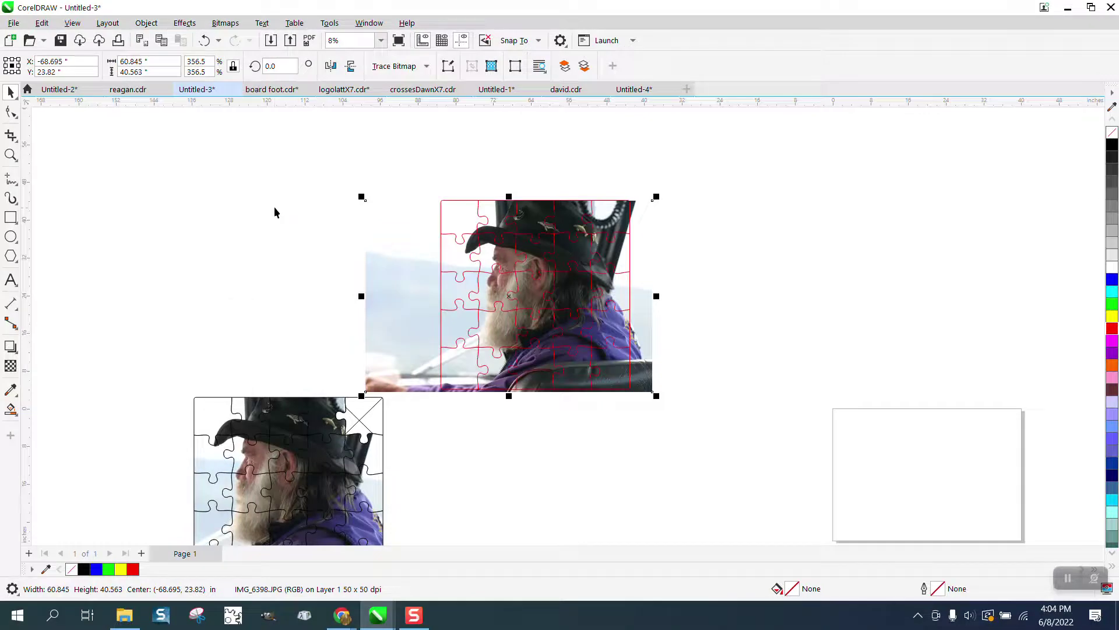
Zoom in to check the red cut lines over the man's face, then zoom back out.
{"action": "left_click", "coordinate": [11, 154]}
{"action": "left_click_drag", "start_coordinate": [332, 187], "coordinate": [735, 437]}
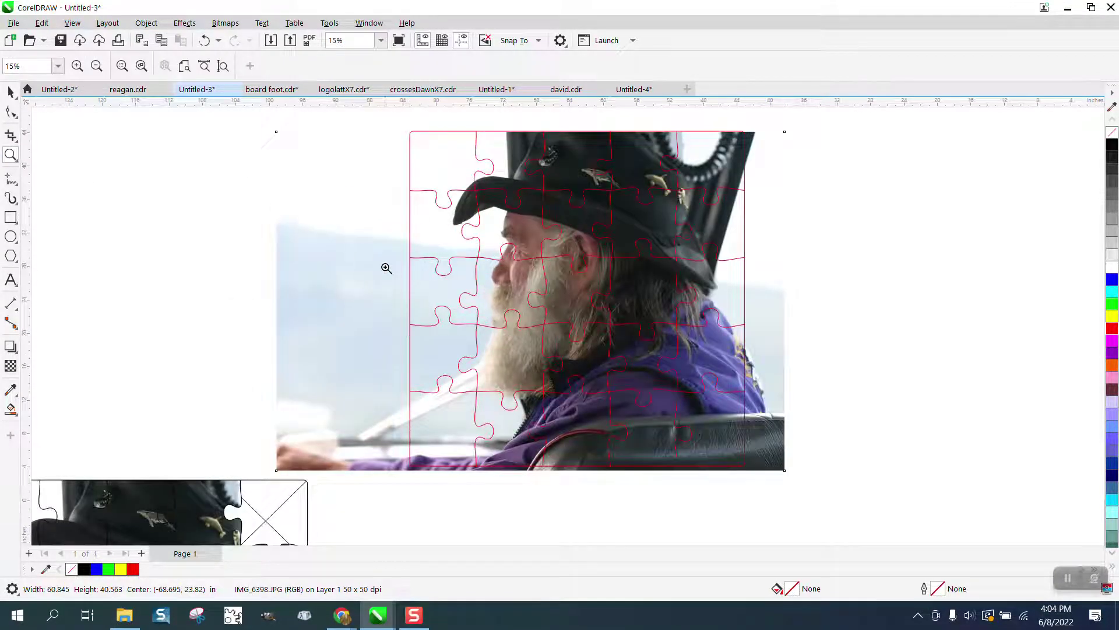
{"action": "right_click", "coordinate": [377, 267]}
{"action": "left_click", "coordinate": [11, 92]}
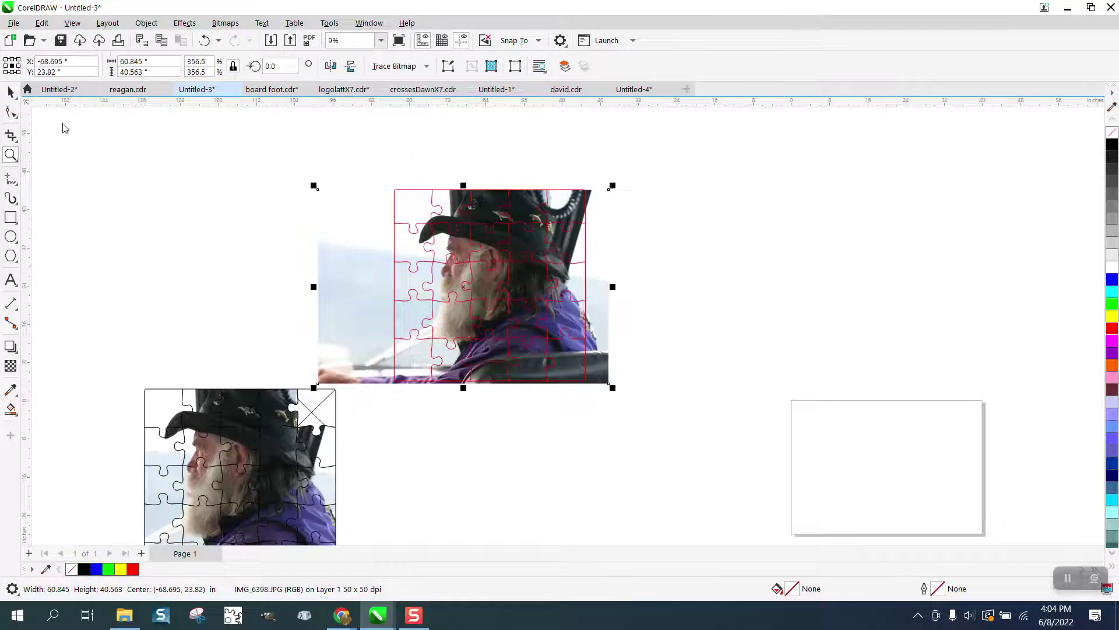
Crop the photo to the puzzle square, 44.188 by 40.563 inches, and zoom in to check it.
{"action": "left_click", "coordinate": [17, 144]}
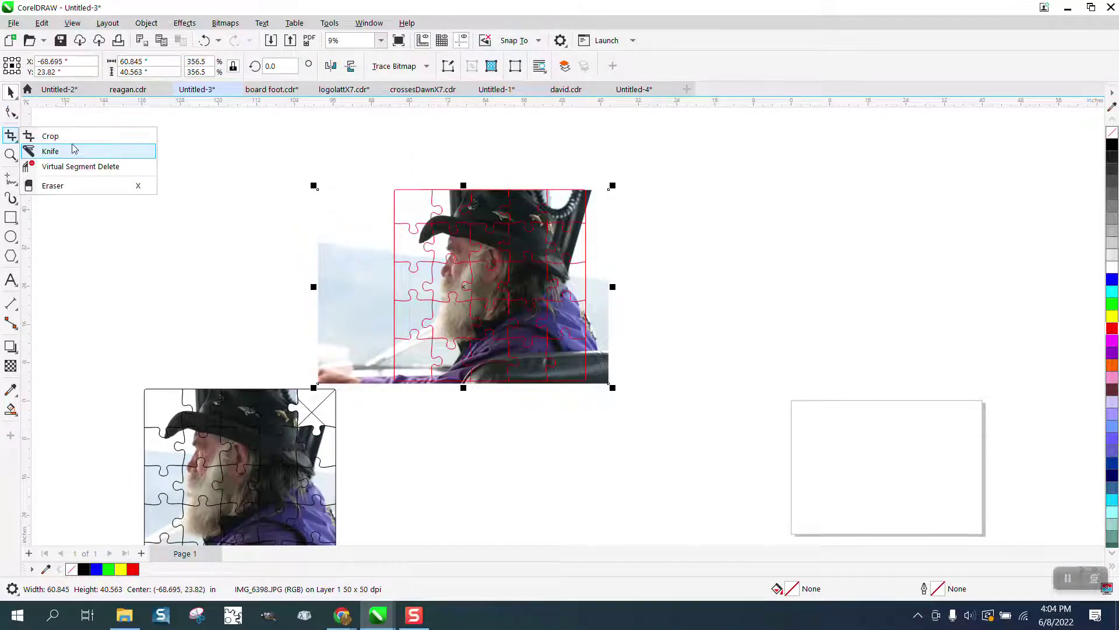
{"action": "left_click", "coordinate": [47, 135]}
{"action": "left_click_drag", "start_coordinate": [382, 190], "coordinate": [592, 387]}
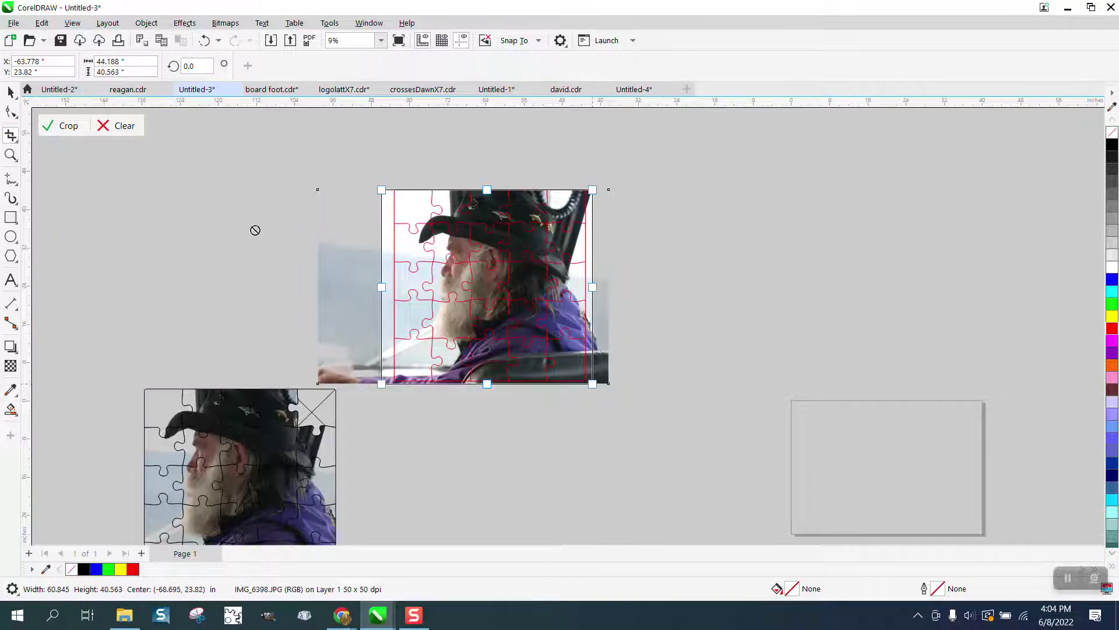
{"action": "left_click", "coordinate": [80, 129]}
{"action": "left_click", "coordinate": [13, 158]}
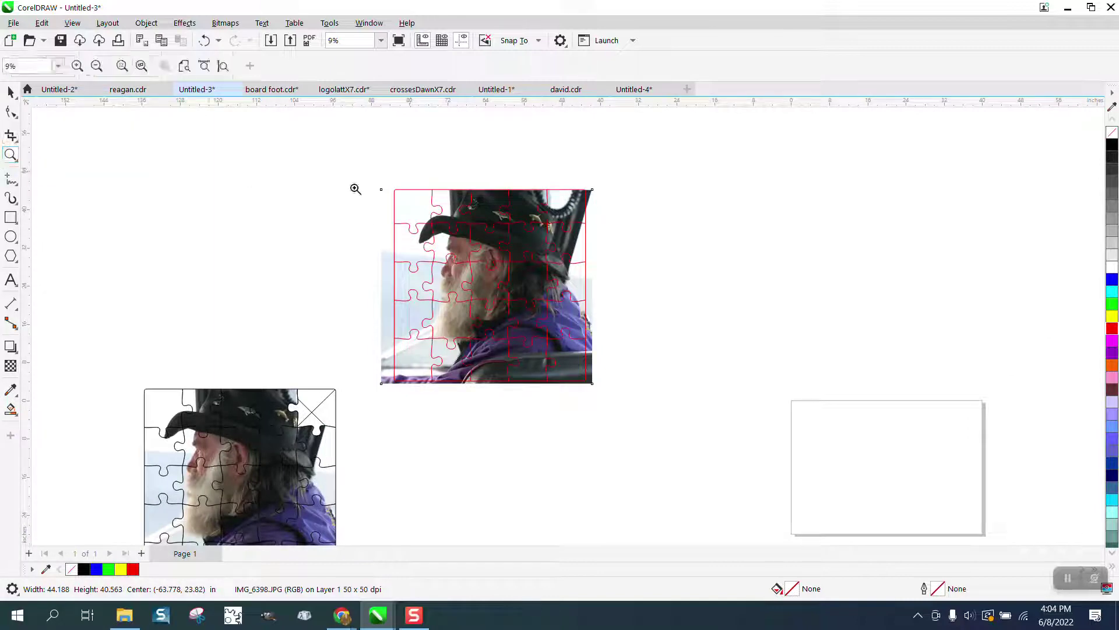
{"action": "left_click_drag", "start_coordinate": [355, 184], "coordinate": [577, 285]}
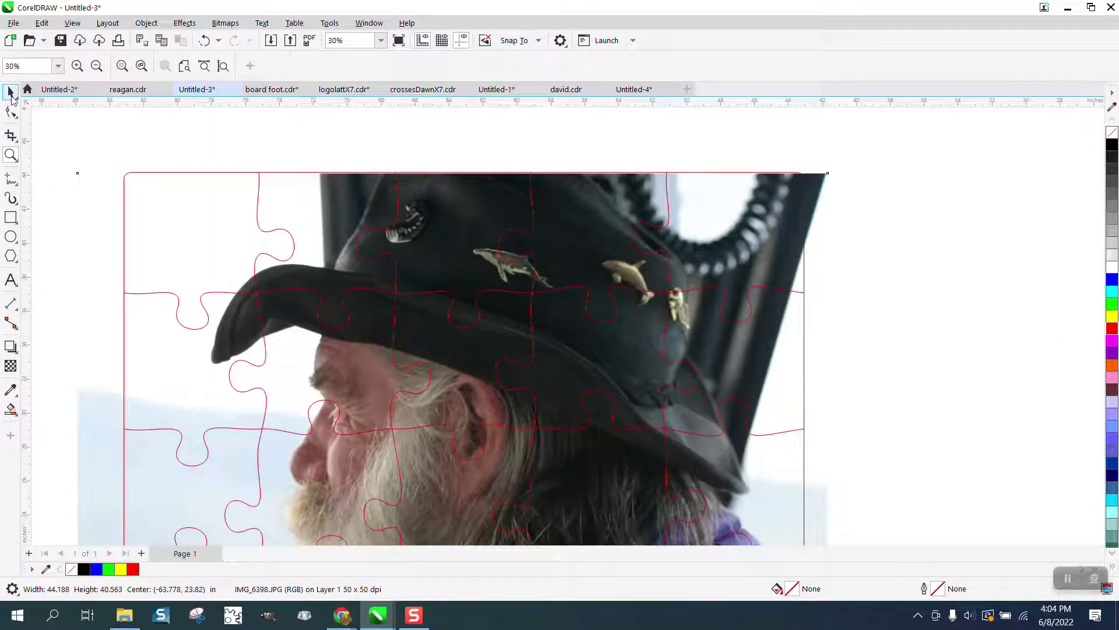
{"action": "left_click", "coordinate": [11, 92]}
{"action": "left_click", "coordinate": [80, 117]}
{"action": "left_click", "coordinate": [259, 186]}
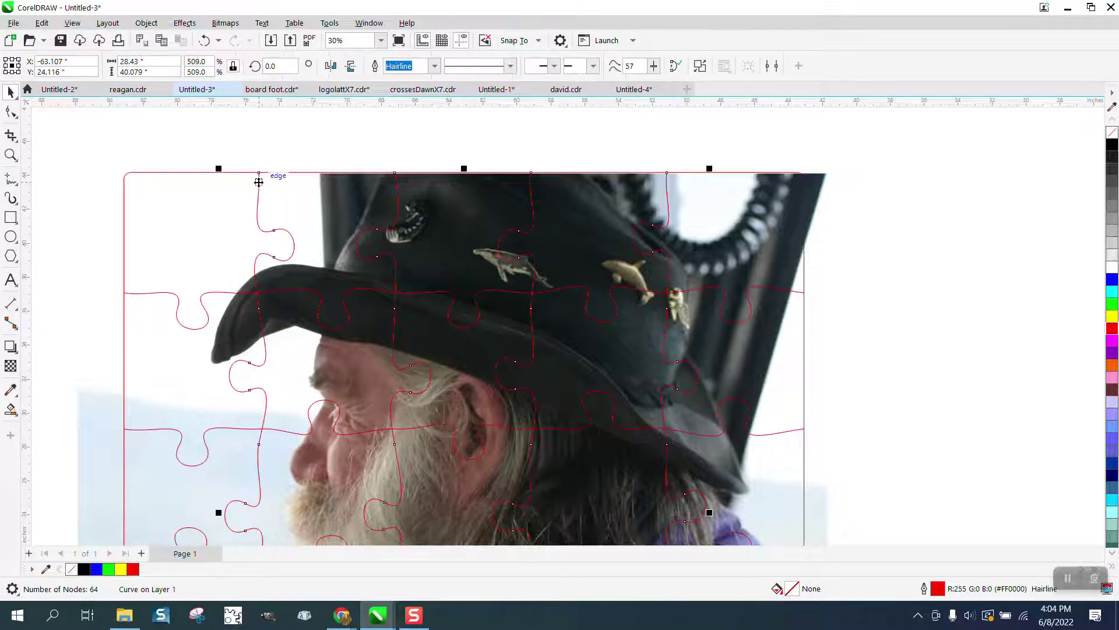
{"action": "left_click_drag", "start_coordinate": [257, 182], "coordinate": [286, 167]}
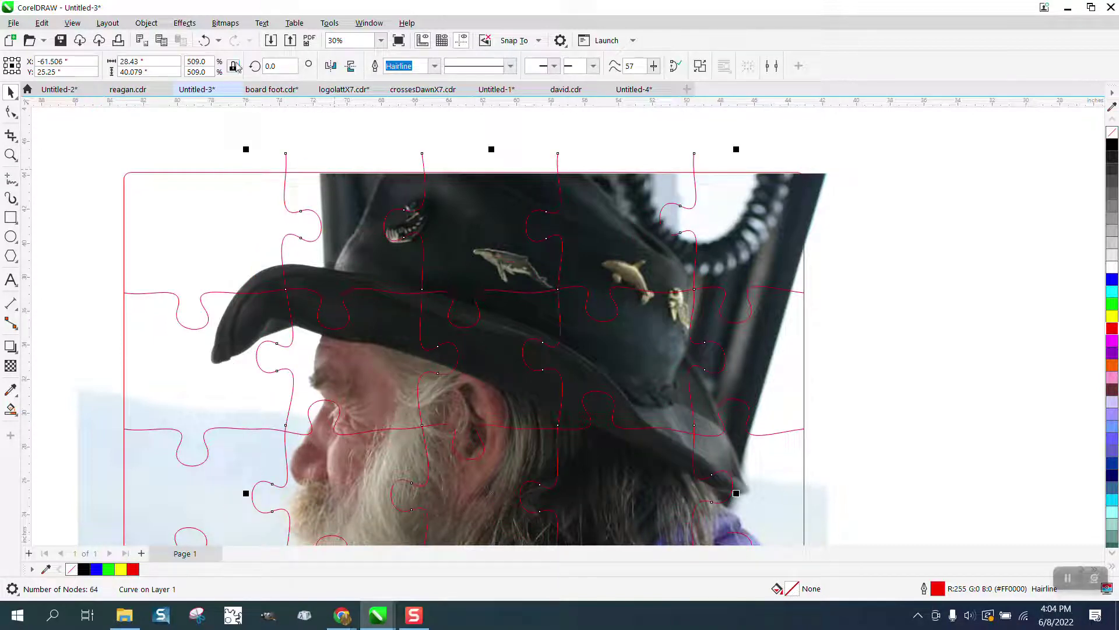
{"action": "left_click", "coordinate": [205, 40]}
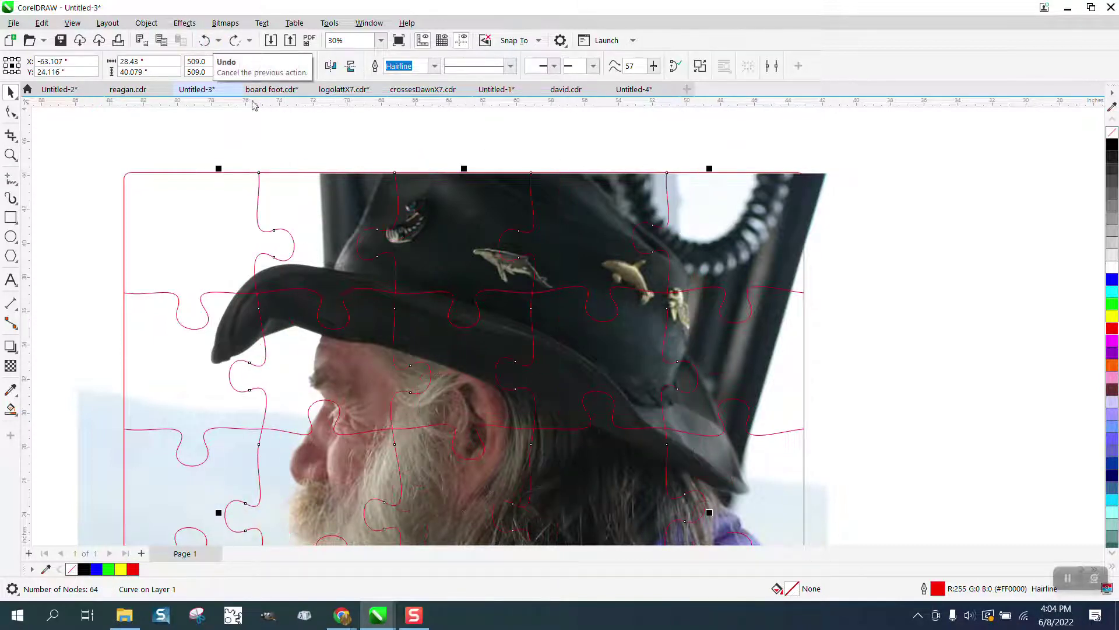
{"action": "scroll", "coordinate": [298, 225], "scroll_direction": "down", "scroll_amount": 1}
{"action": "scroll", "coordinate": [297, 228], "scroll_direction": "down", "scroll_amount": 1}
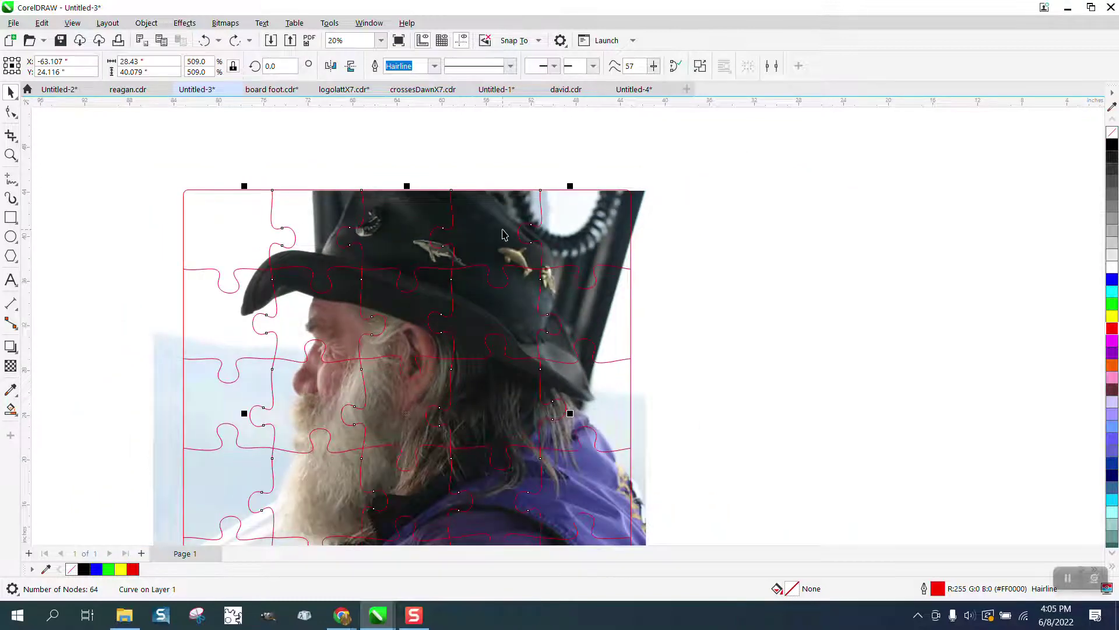
{"action": "scroll", "coordinate": [505, 233], "scroll_direction": "down", "scroll_amount": 2}
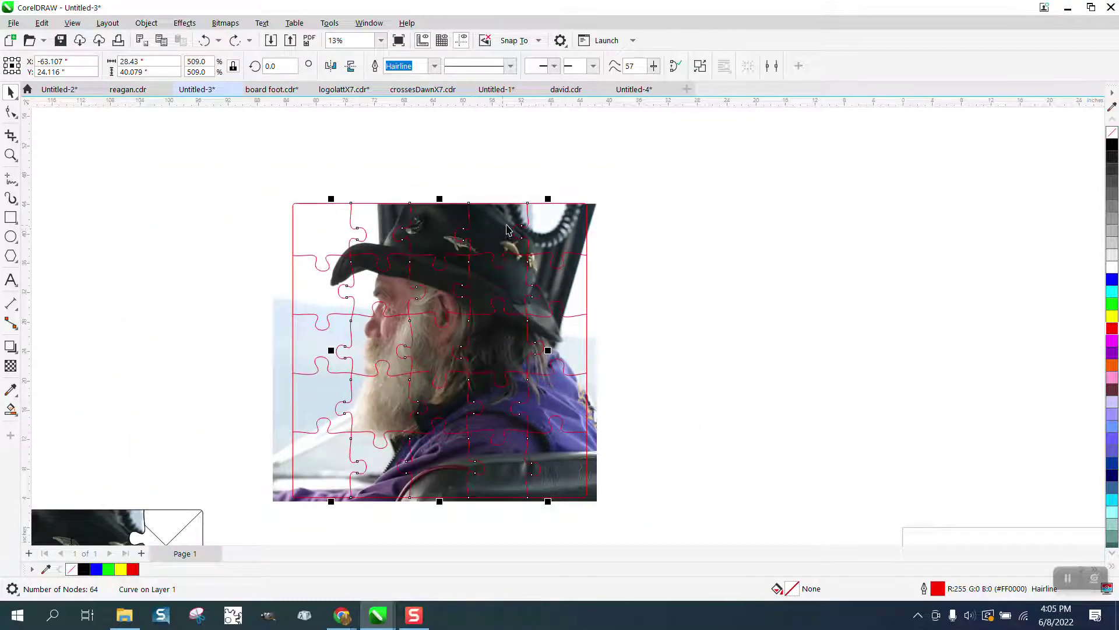